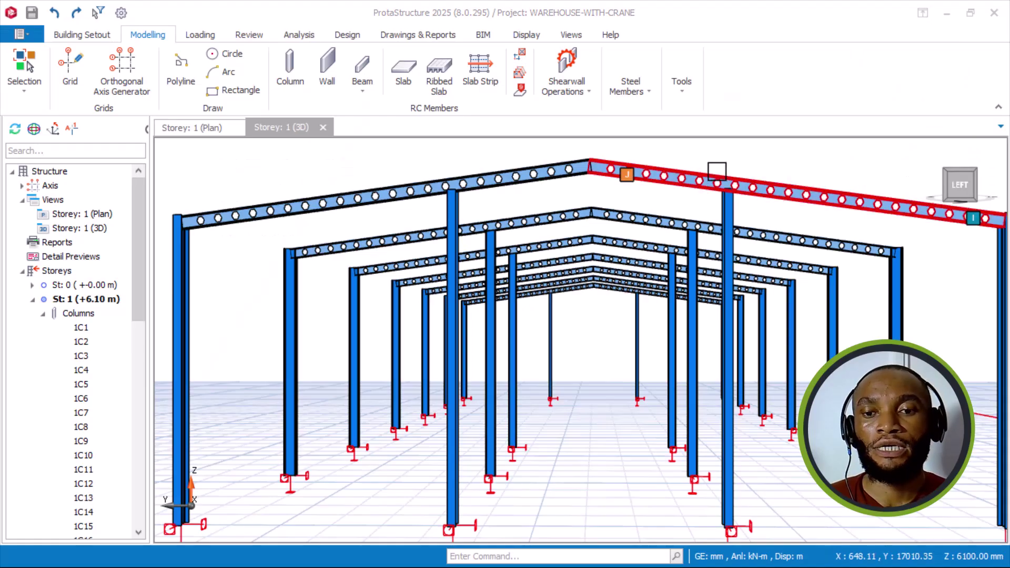
pyautogui.moveTo(716, 171)
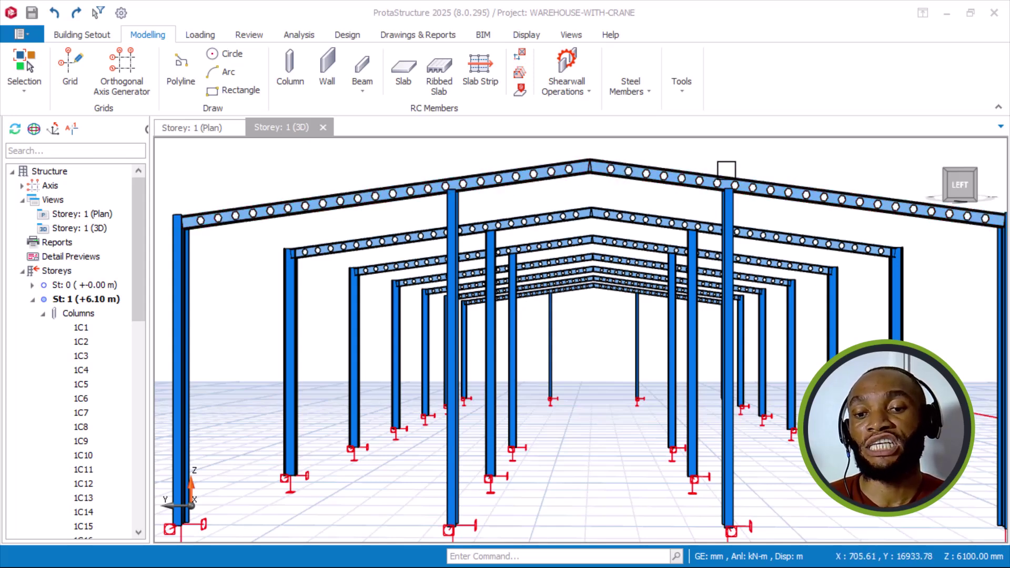
pyautogui.moveTo(727, 167)
pyautogui.mouseDown(button='middle')
pyautogui.moveTo(721, 154)
pyautogui.moveTo(698, 170)
pyautogui.moveTo(661, 174)
pyautogui.mouseUp(button='middle')
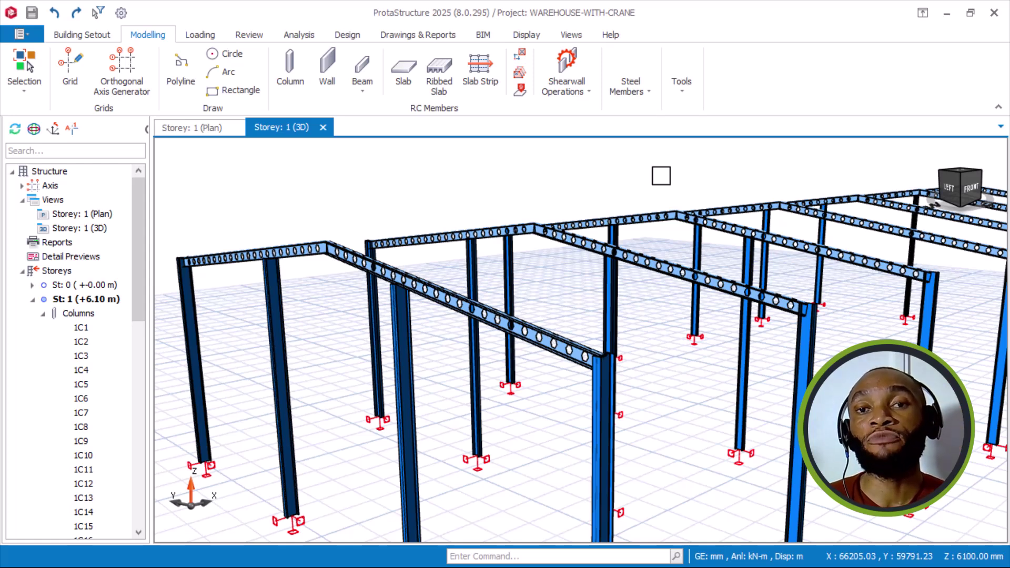
# - Start a new project from the project list and enter GARAGE-BUILDING as its project code
pyautogui.click(34, 36)
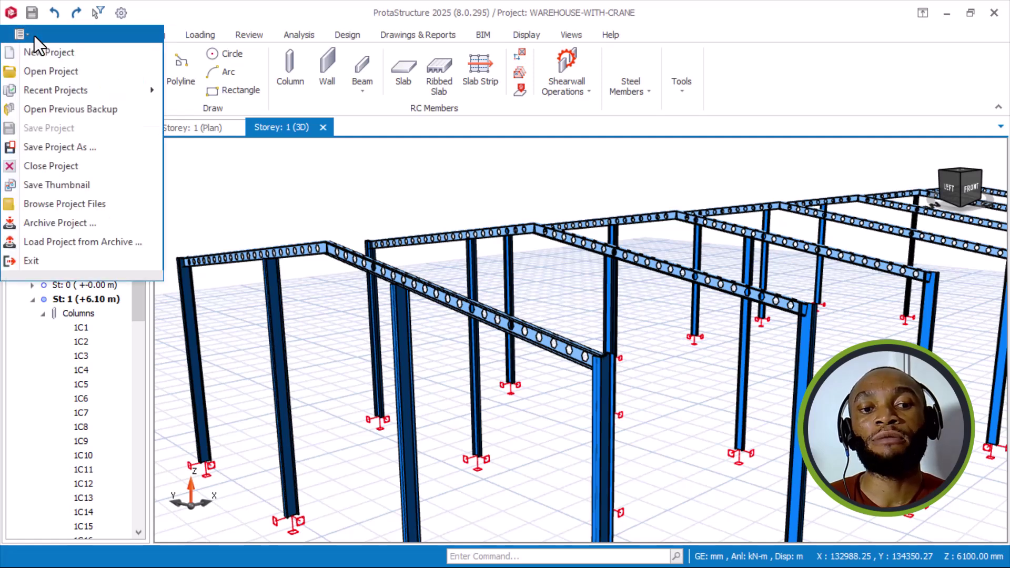
pyautogui.click(59, 71)
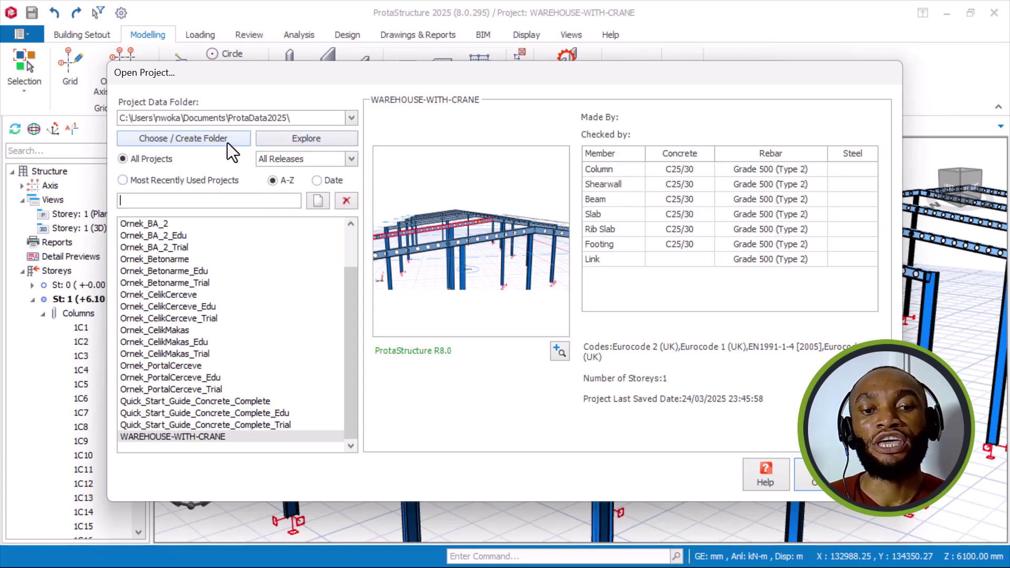
pyautogui.click(318, 197)
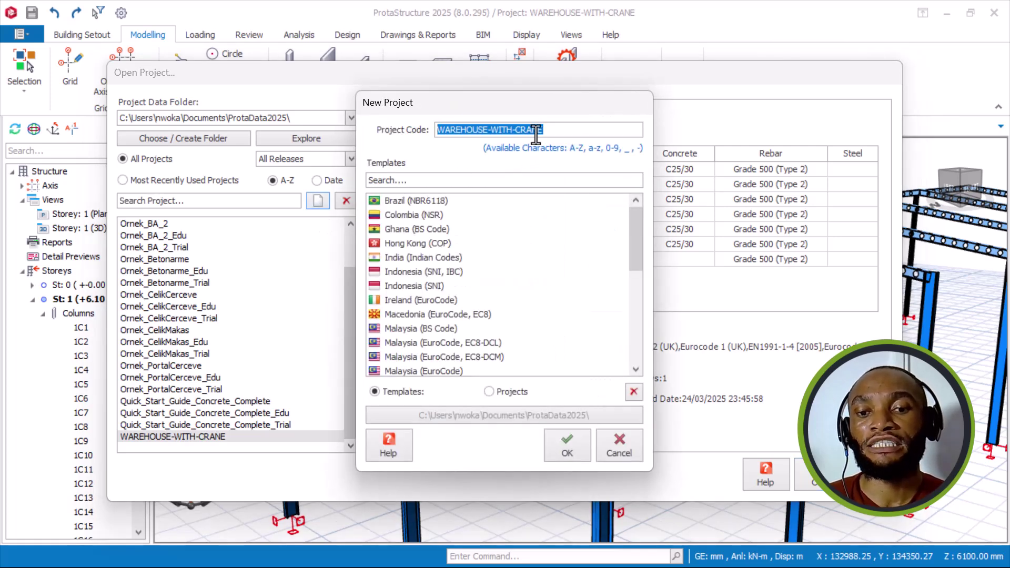
pyautogui.click(537, 133)
pyautogui.moveTo(538, 132); pyautogui.dragTo(403, 150)
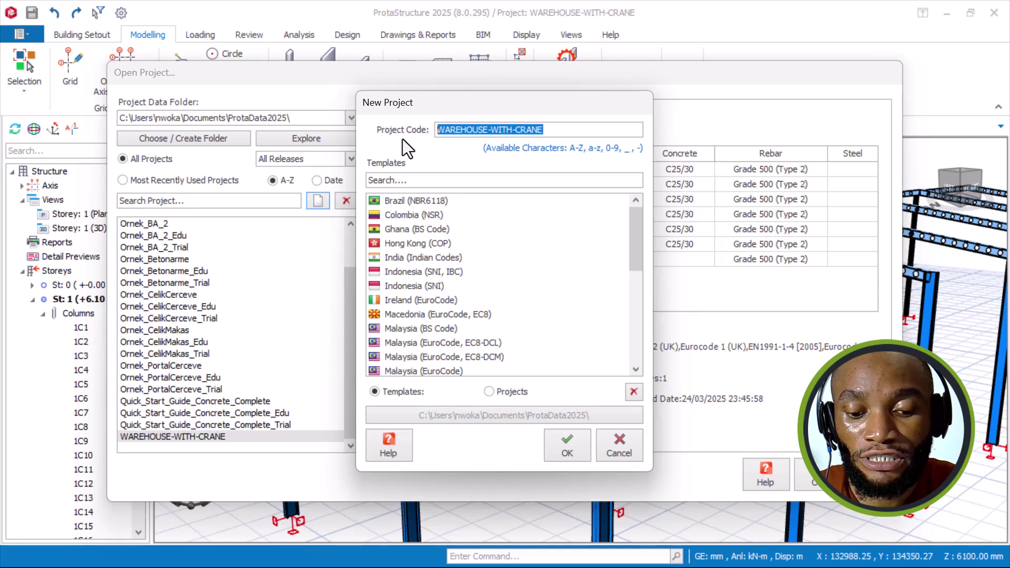
pyautogui.write('GARAGE')
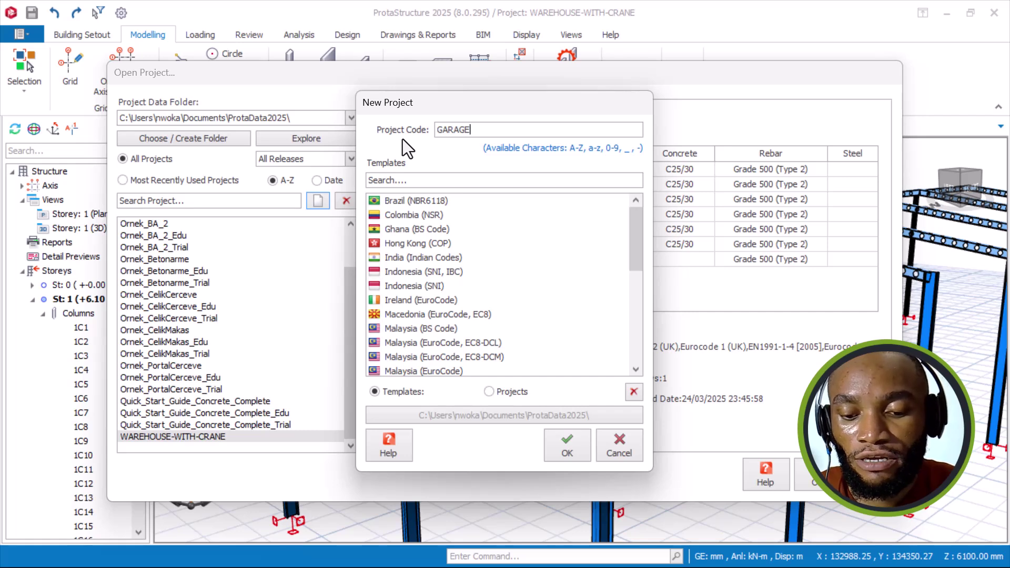
pyautogui.write('BUILDING')
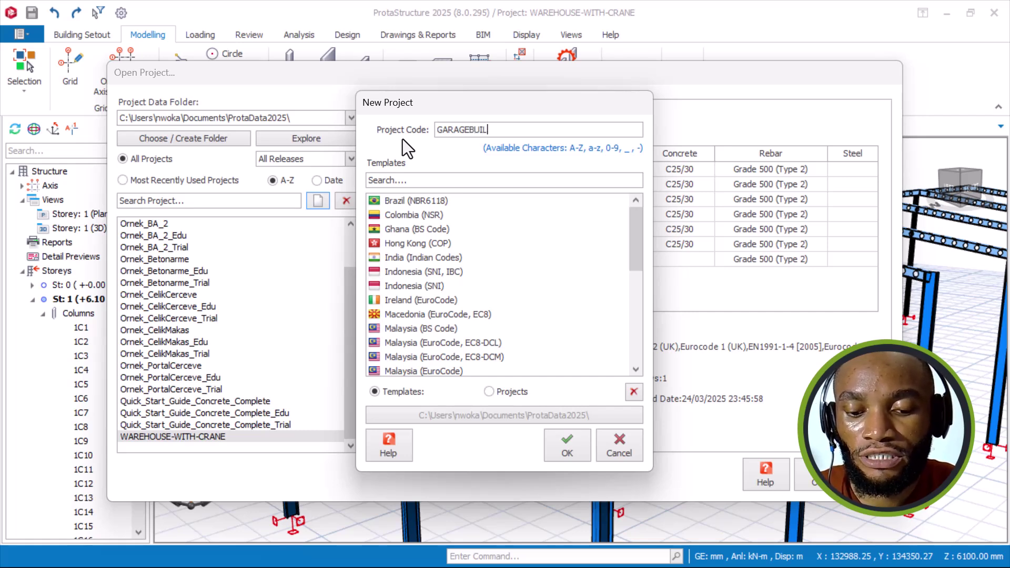
pyautogui.click(470, 131)
pyautogui.write('-')
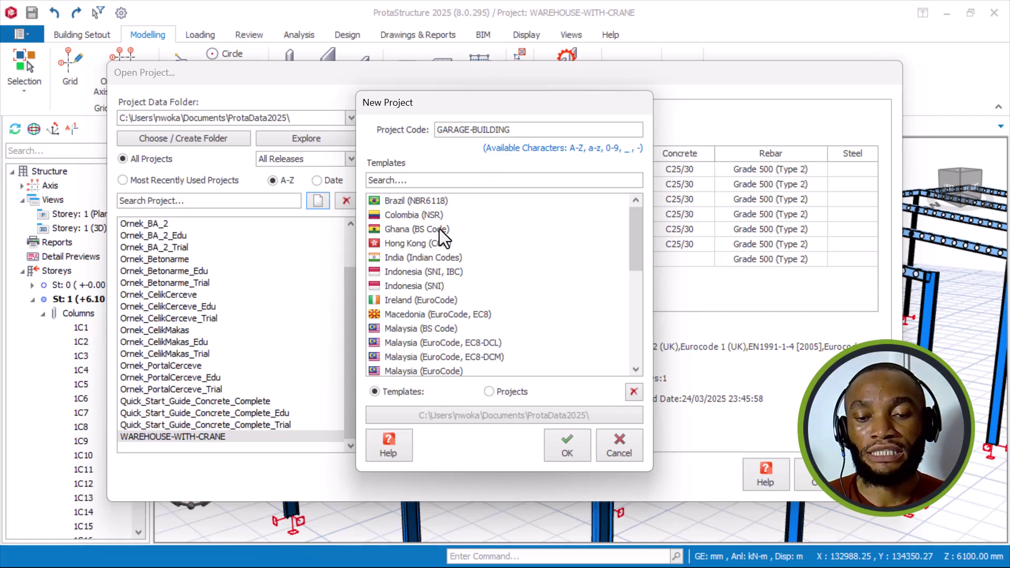
# - Review the country and design-code templates offered for the new project, and cancel without creating it
pyautogui.click(420, 200)
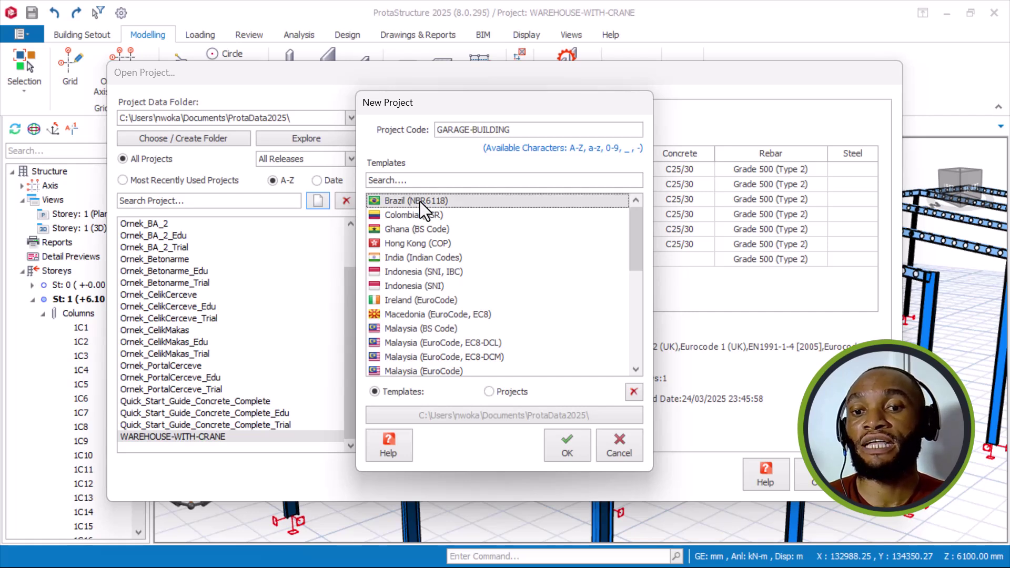
pyautogui.click(424, 228)
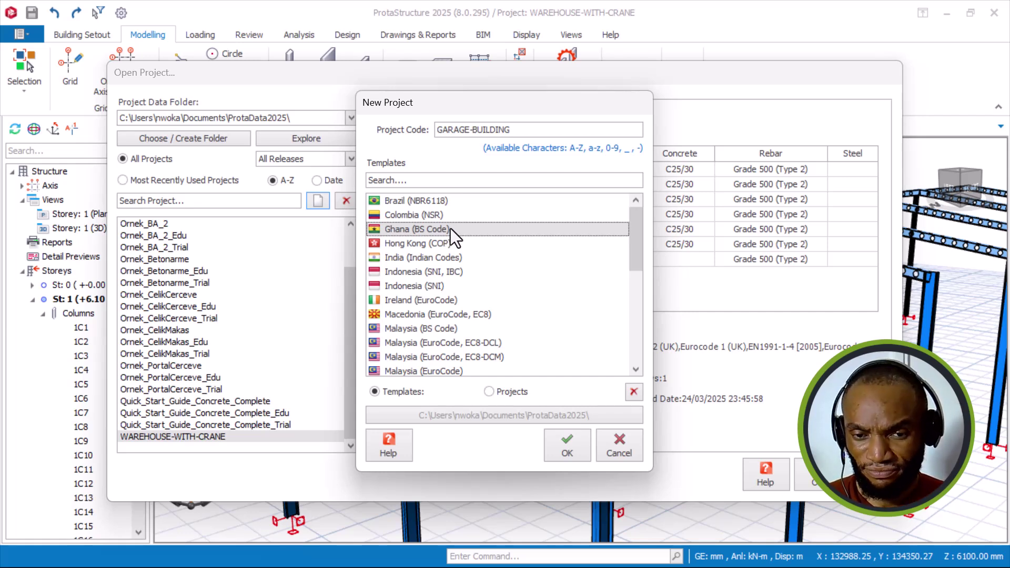
pyautogui.scroll(-3, 451, 228)
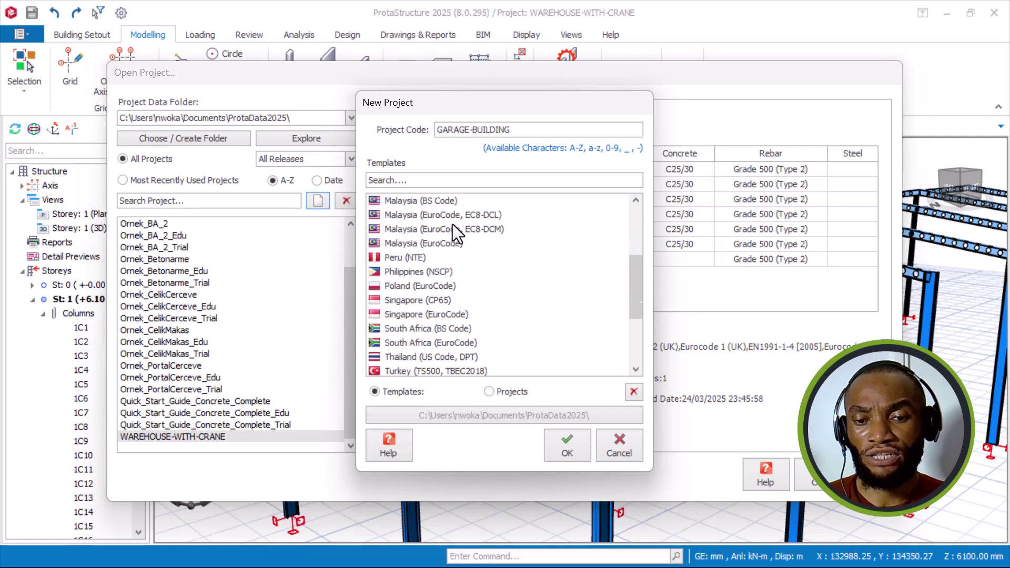
pyautogui.click(441, 329)
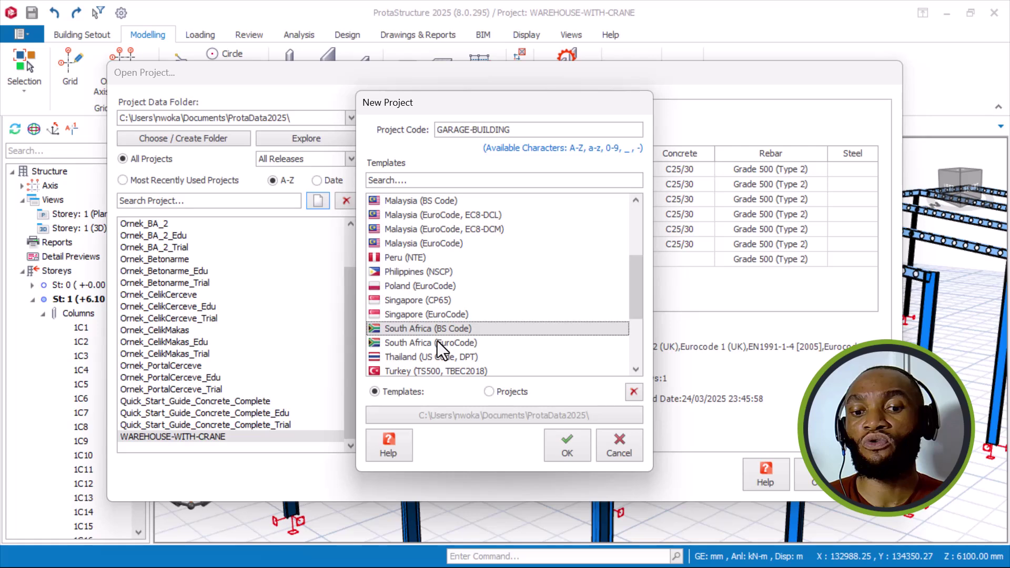
pyautogui.click(437, 341)
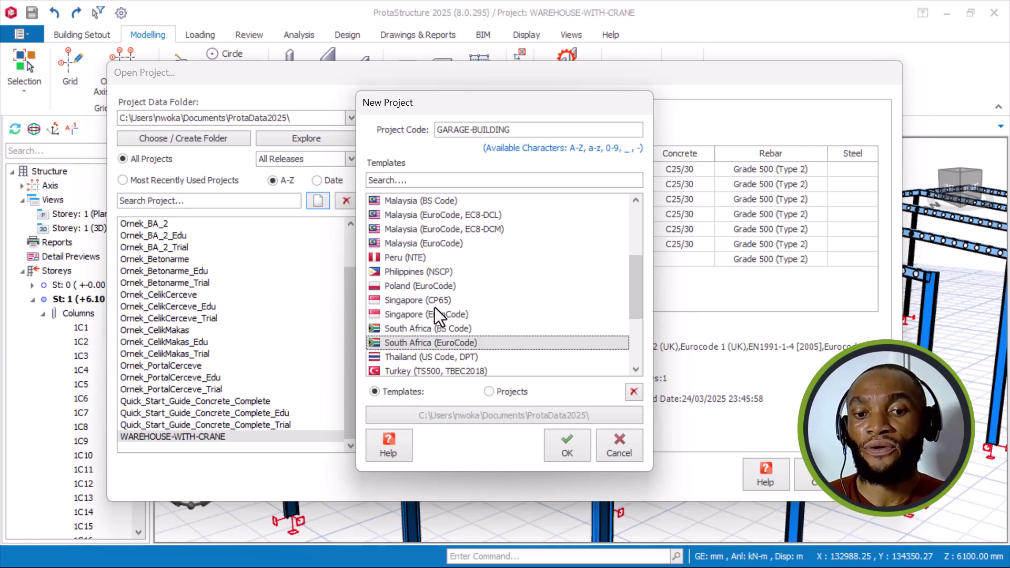
pyautogui.scroll(-3, 435, 307)
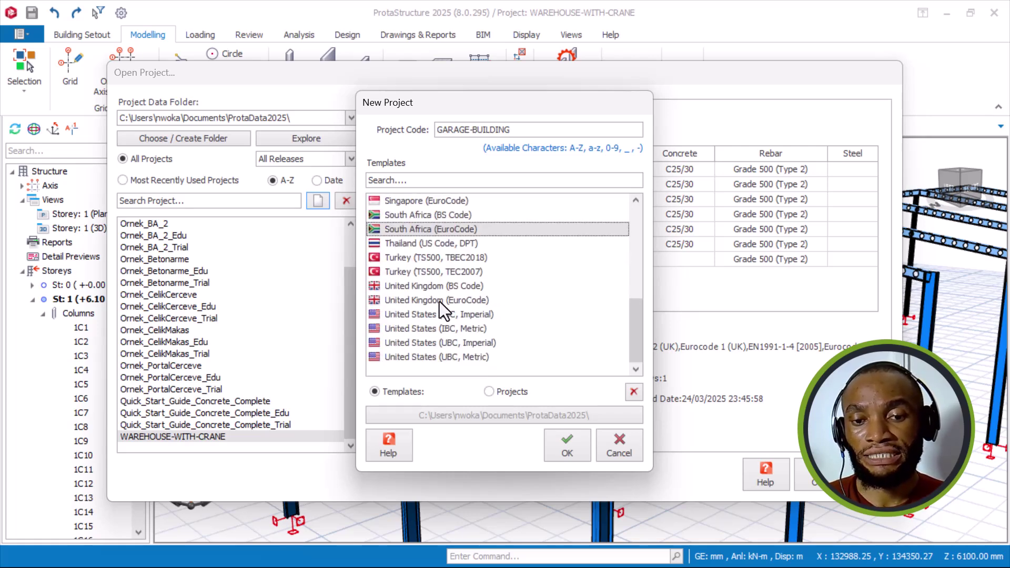
pyautogui.scroll(1, 433, 245)
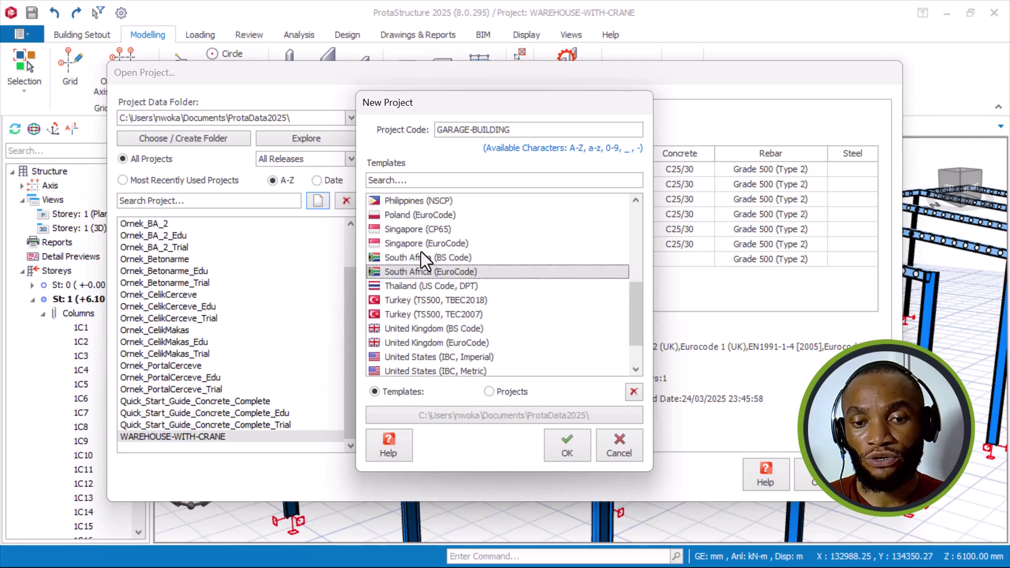
pyautogui.scroll(2, 420, 257)
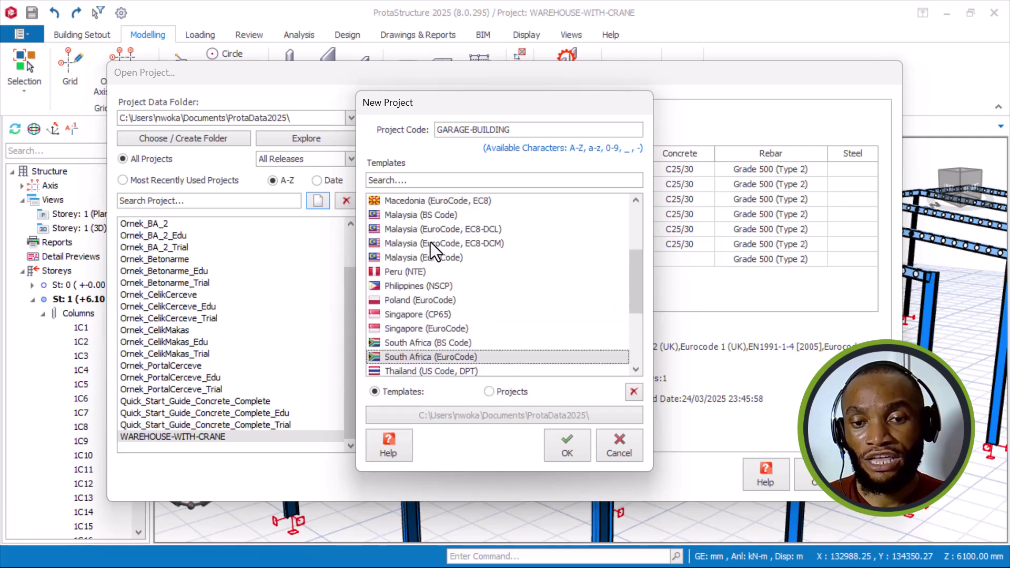
pyautogui.scroll(1, 430, 243)
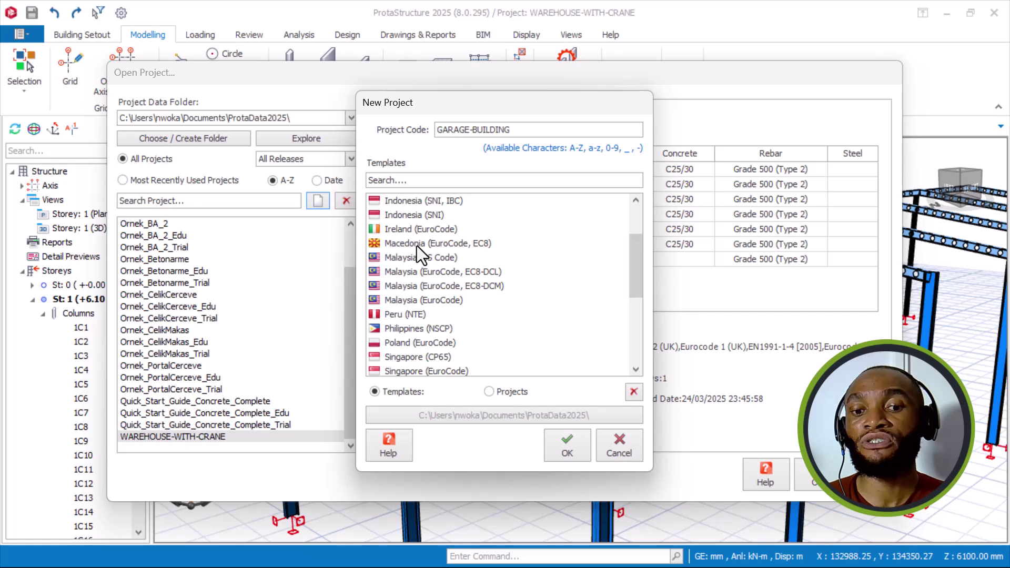
pyautogui.click(410, 243)
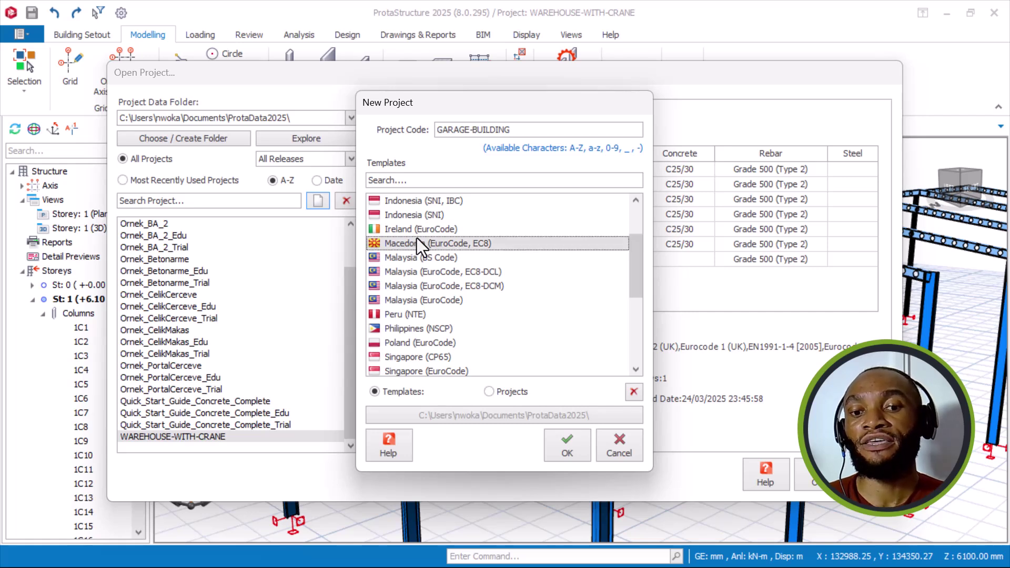
pyautogui.scroll(1, 416, 244)
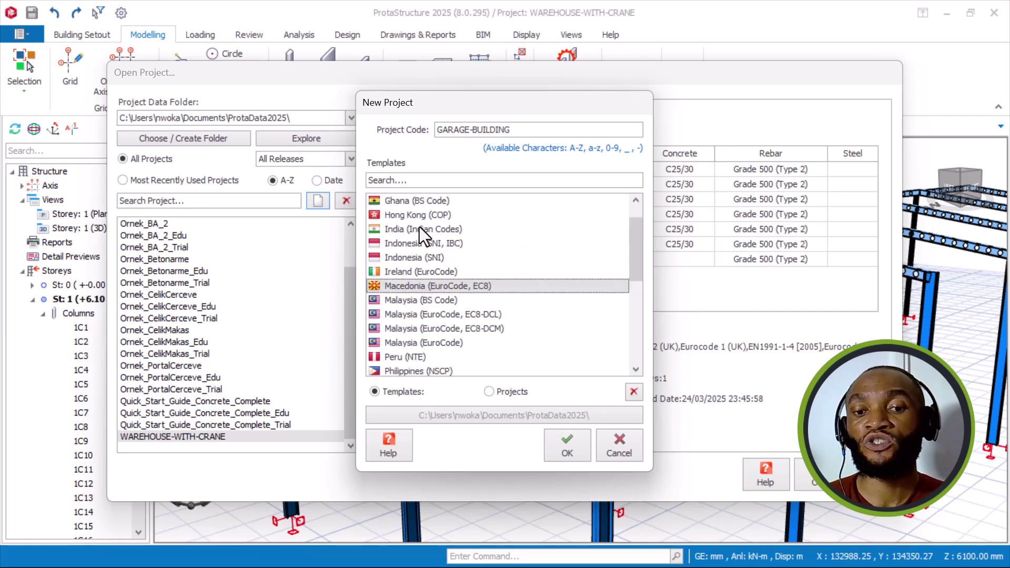
pyautogui.click(427, 205)
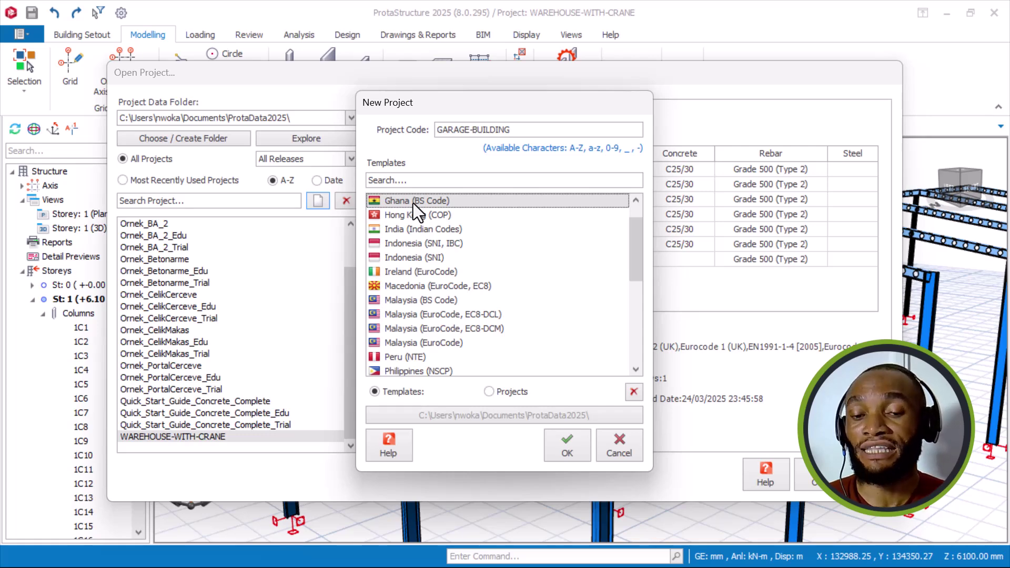
pyautogui.scroll(-3, 433, 252)
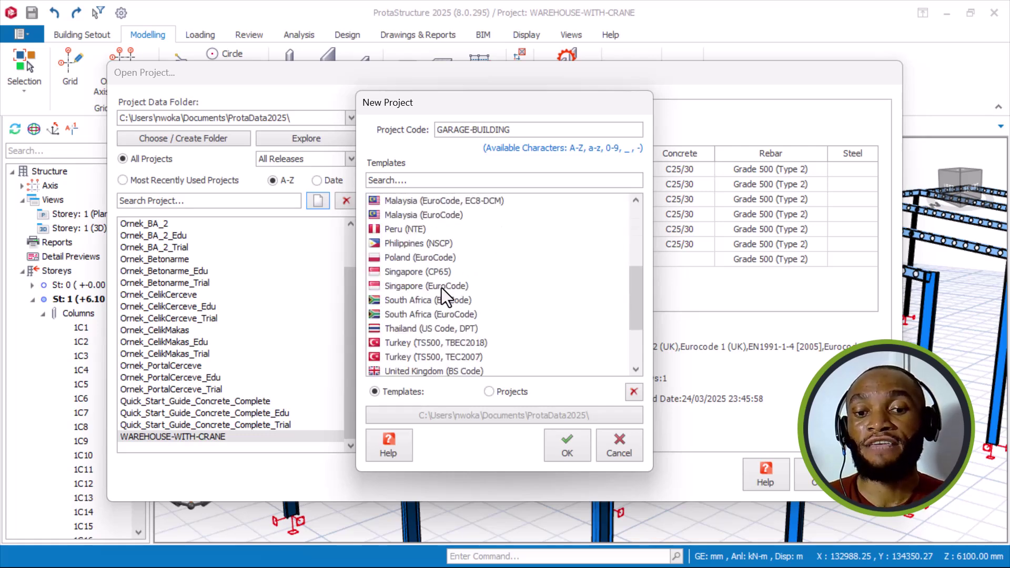
pyautogui.click(443, 299)
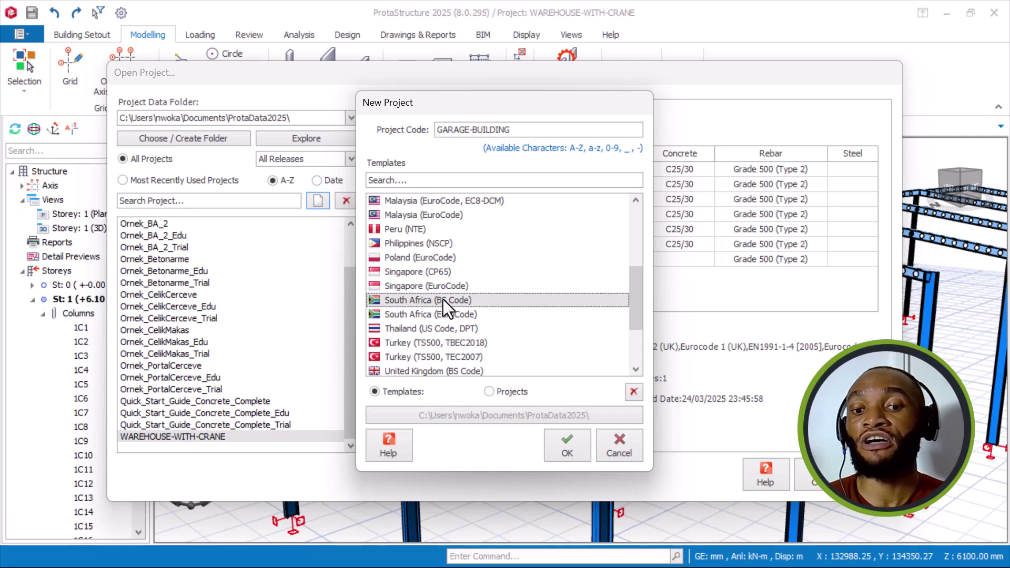
pyautogui.scroll(2, 434, 303)
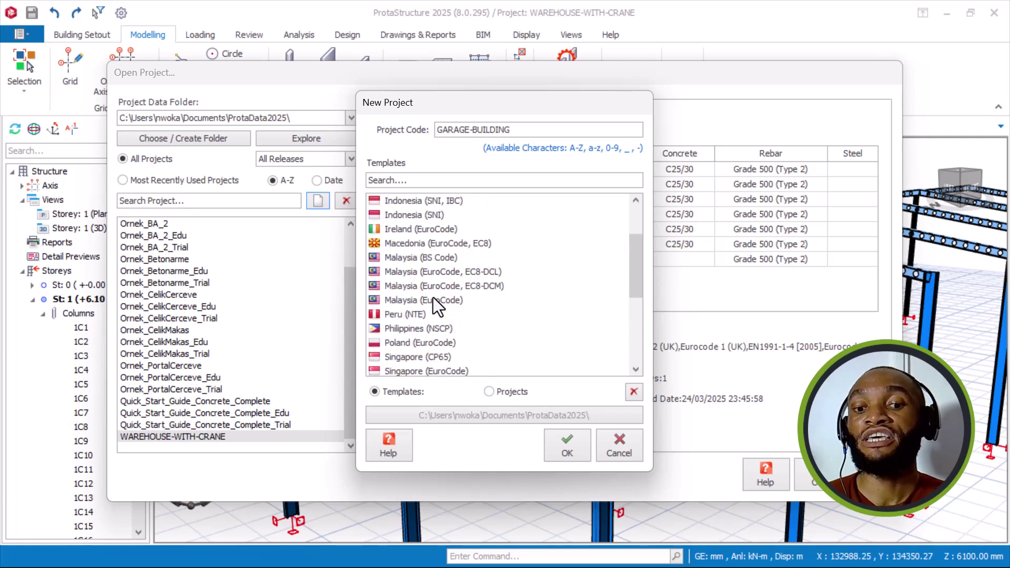
pyautogui.scroll(1, 435, 290)
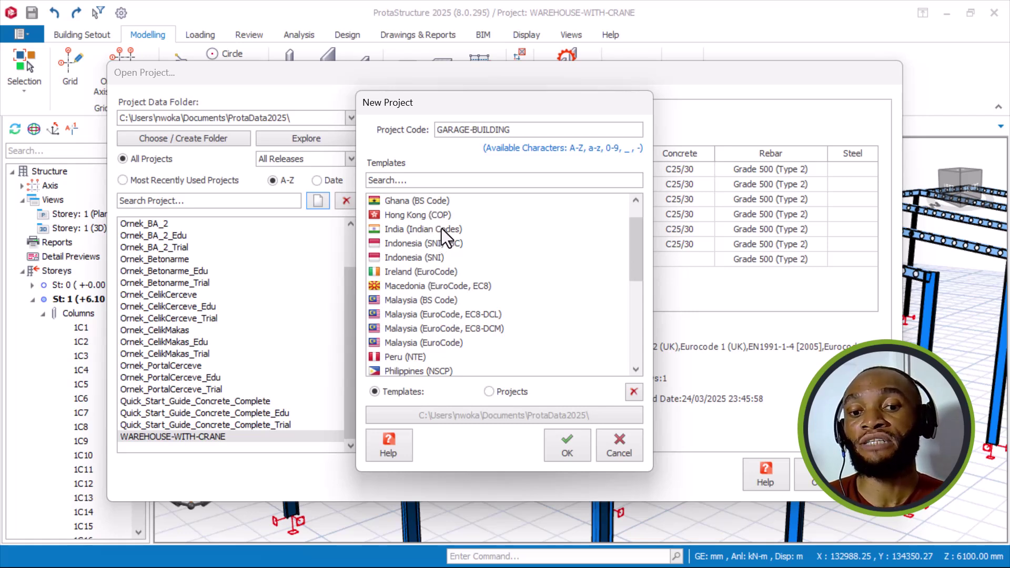
pyautogui.click(617, 447)
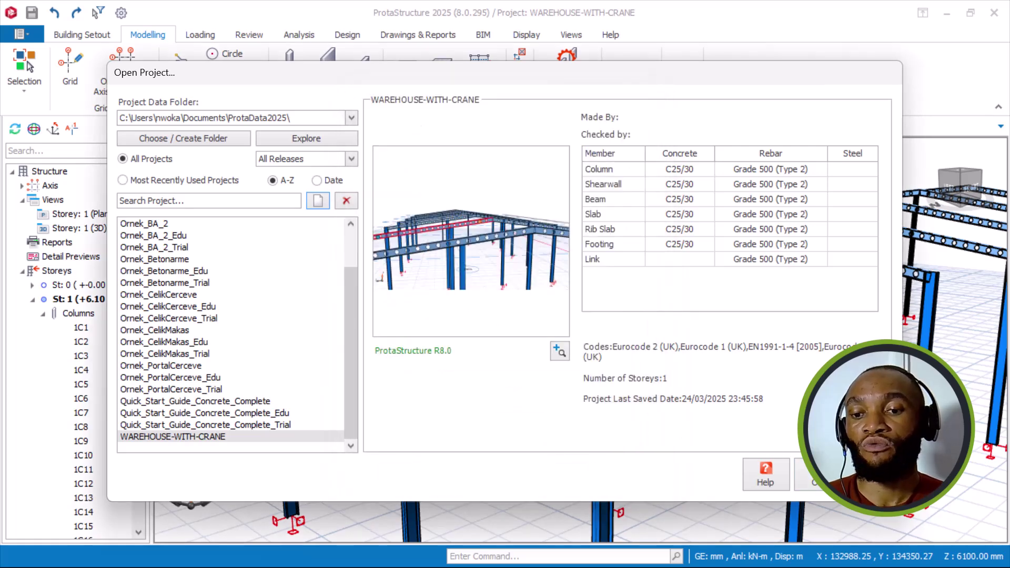
pyautogui.press('Escape')
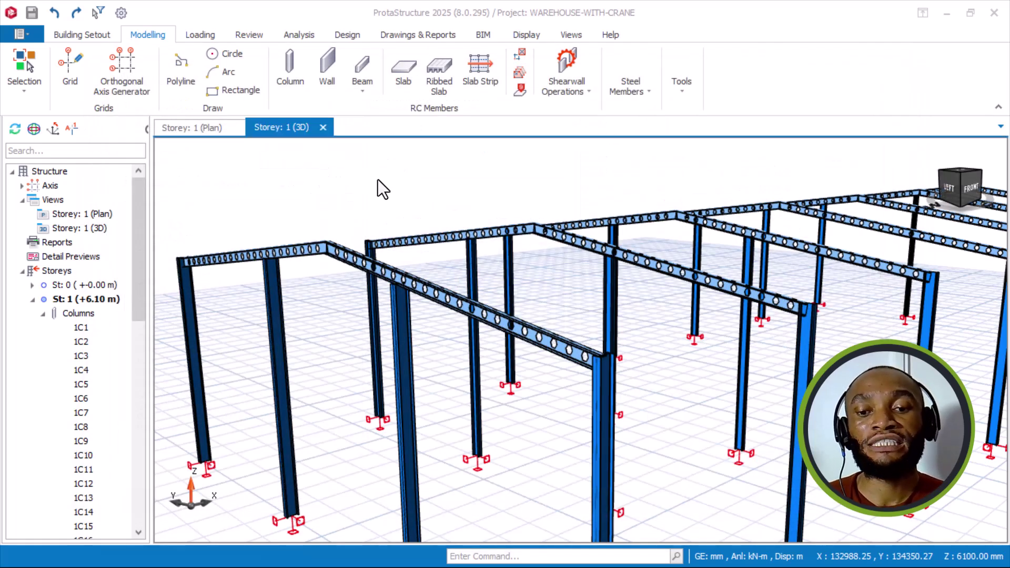
# - Review the beam types and steel member modelling tools, and inspect the properties of the gable-end steel column 1C2
pyautogui.moveTo(287, 153); pyautogui.dragTo(342, 177, button='middle')
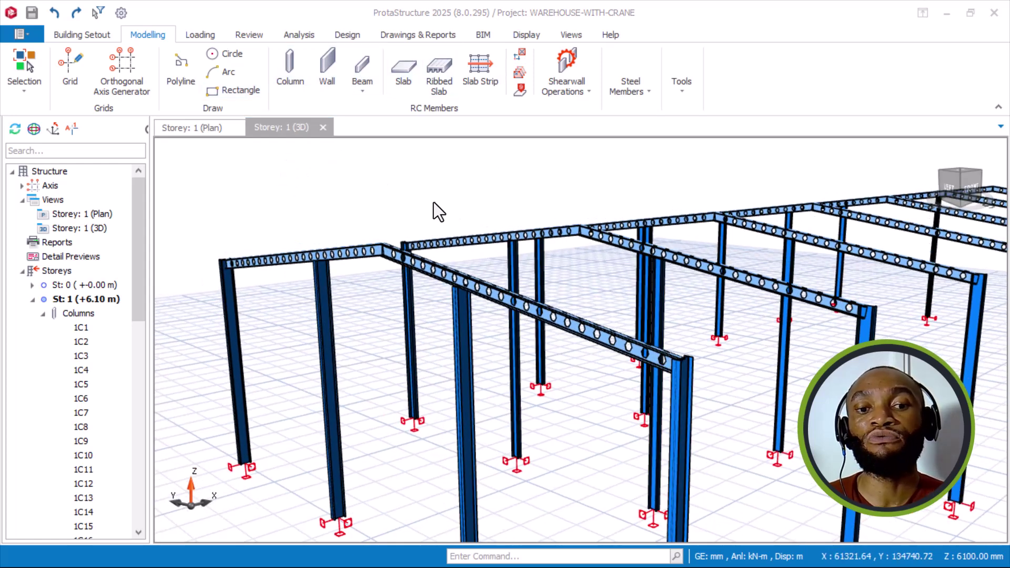
pyautogui.click(140, 34)
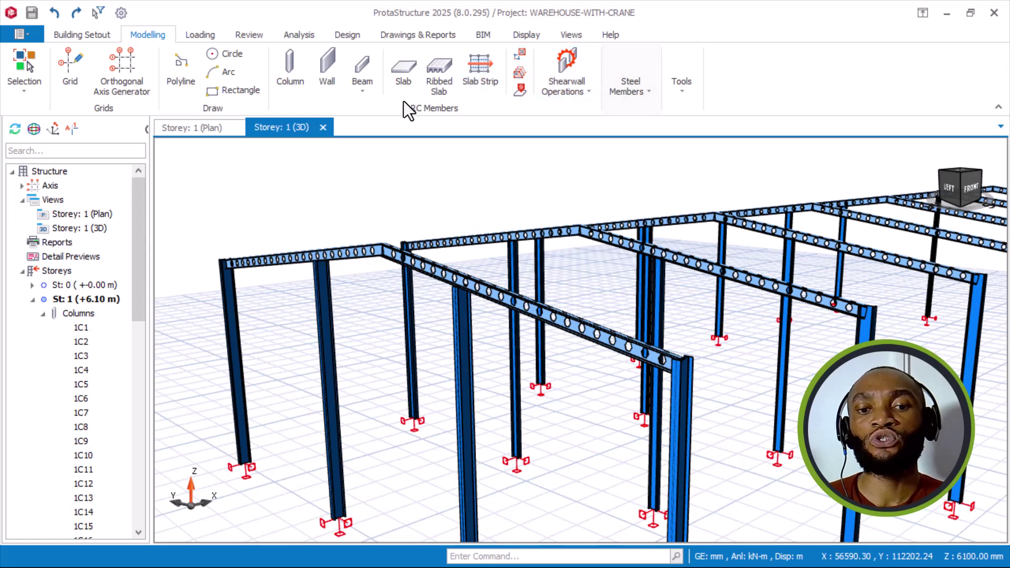
pyautogui.click(360, 91)
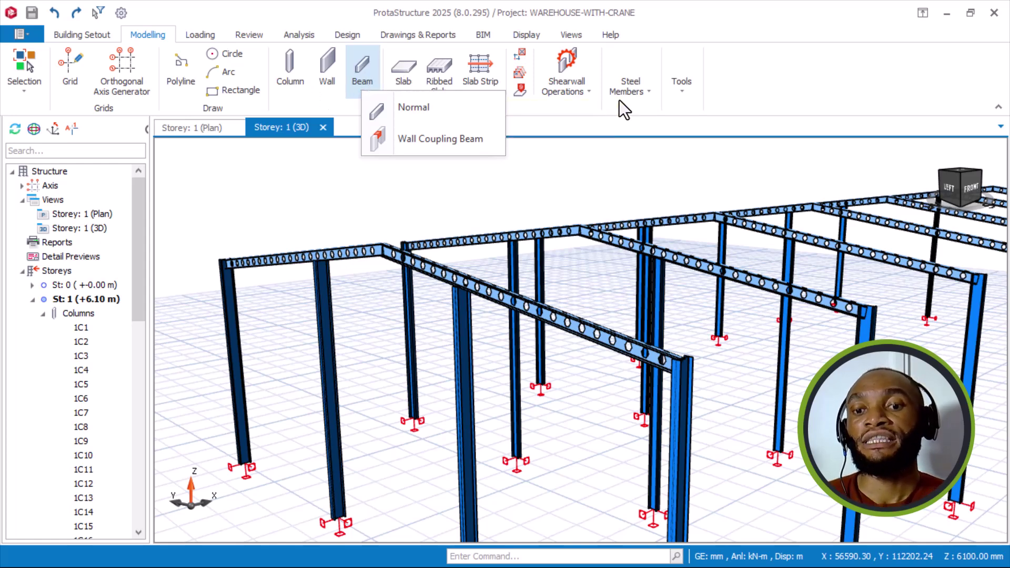
pyautogui.click(643, 94)
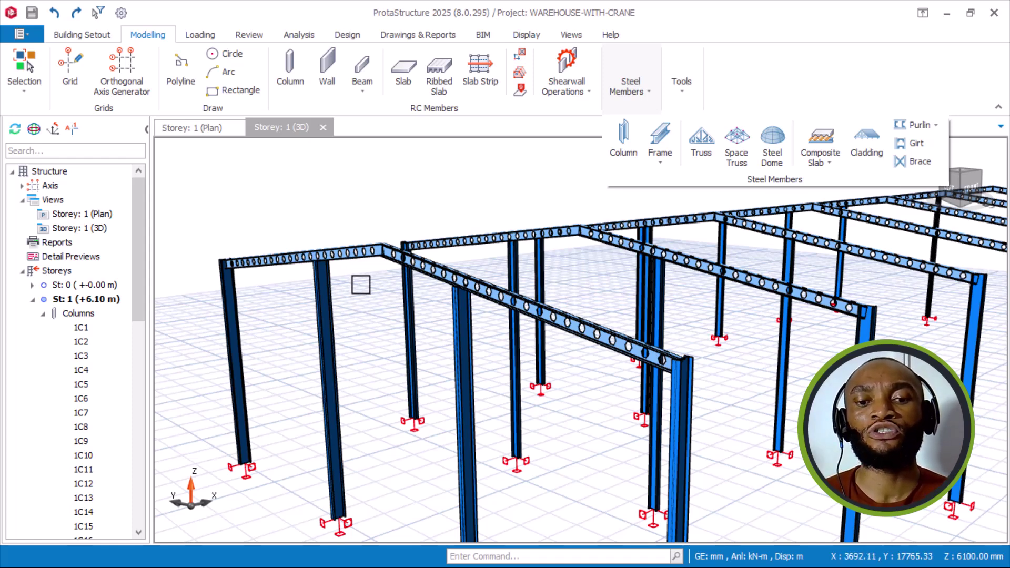
pyautogui.moveTo(358, 255)
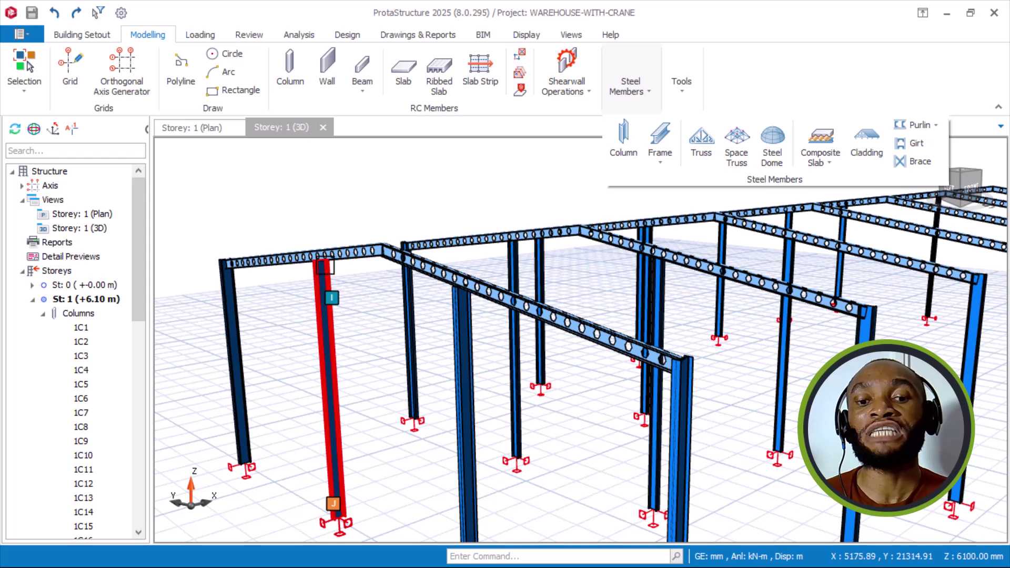
pyautogui.moveTo(335, 292)
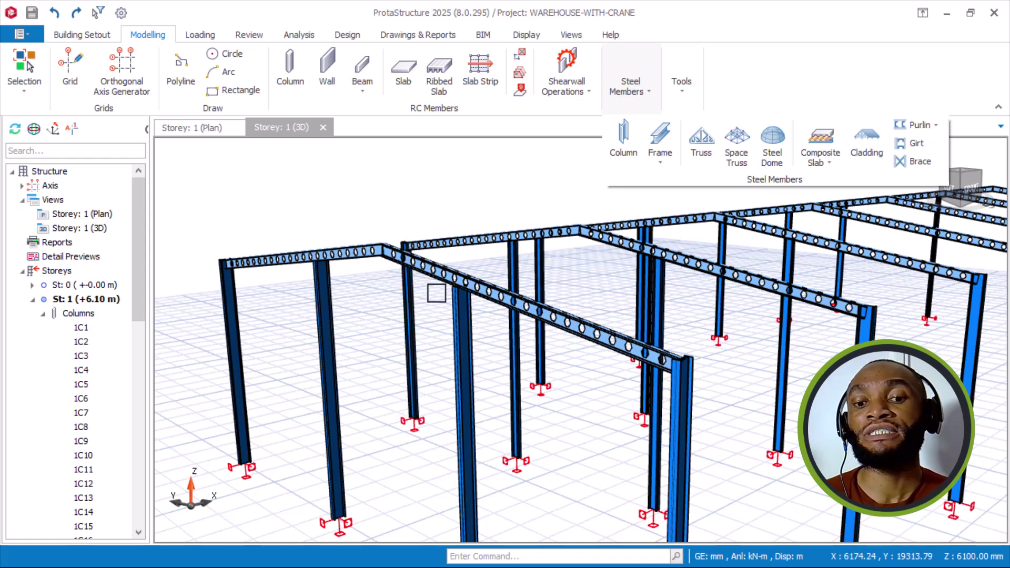
pyautogui.moveTo(472, 306)
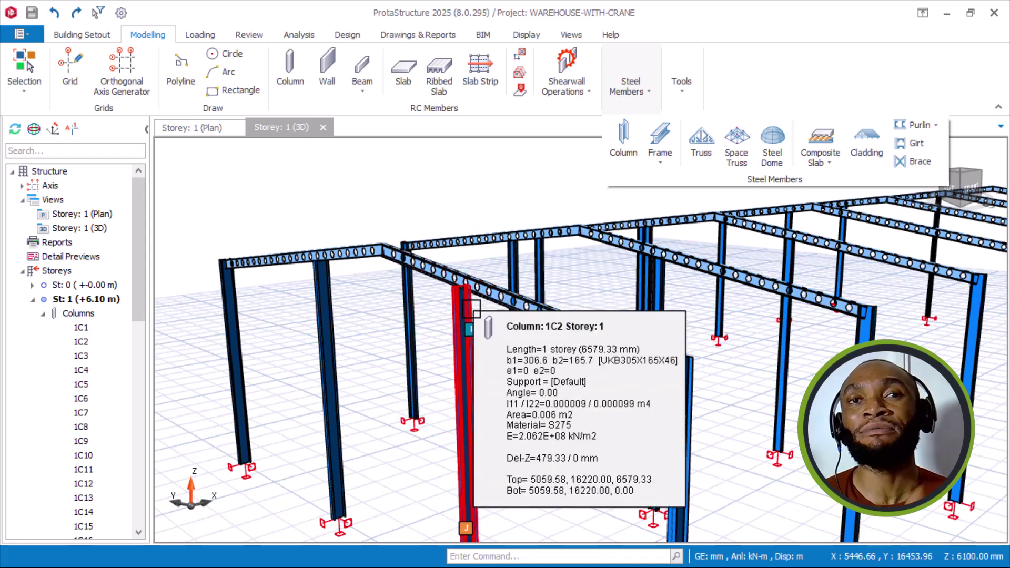
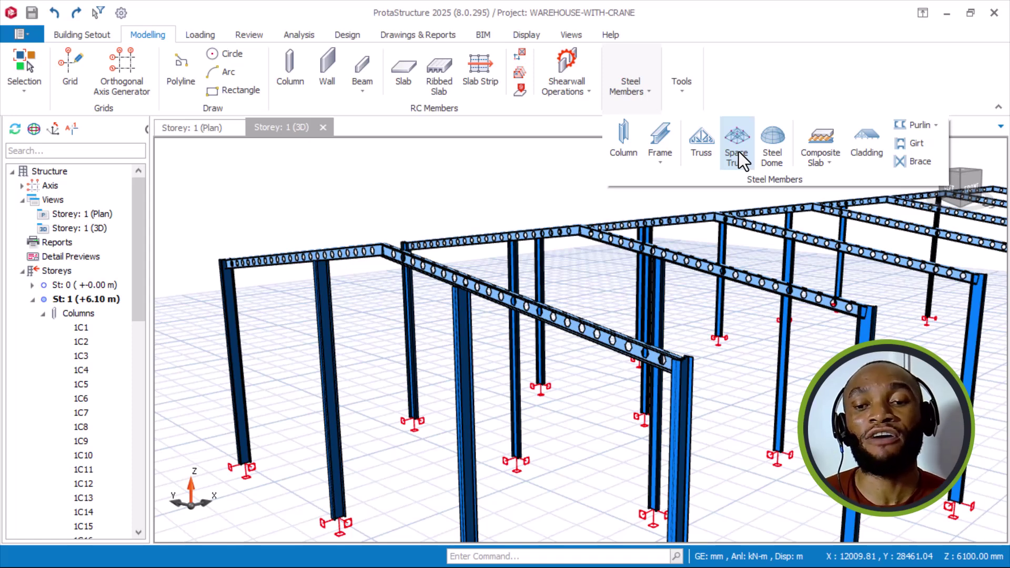
# - Examine the castellated rafters 1F1 and 1F2 of the gable frame, including their section, material, offsets and web openings
pyautogui.moveTo(479, 292)
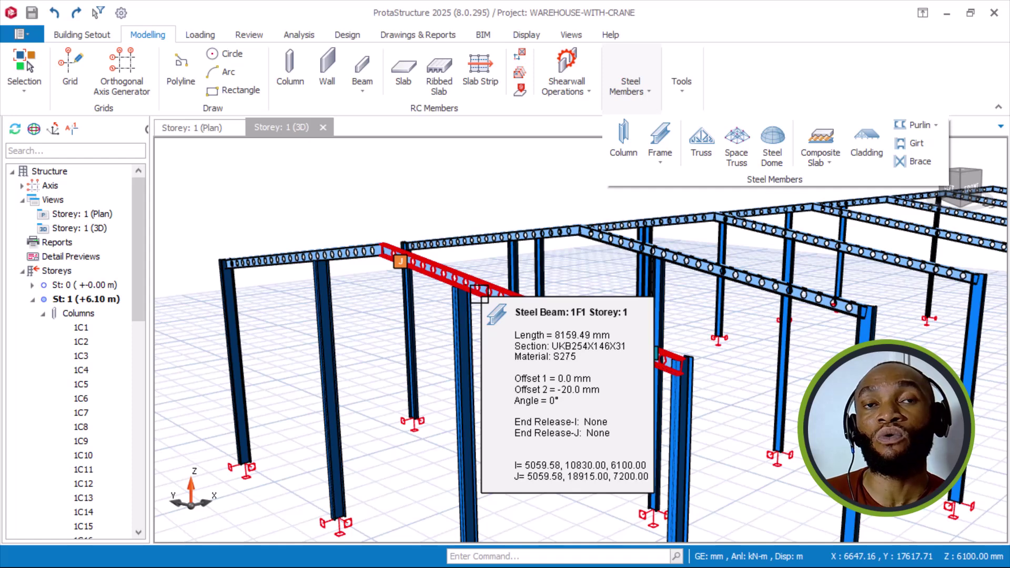
pyautogui.click(745, 138)
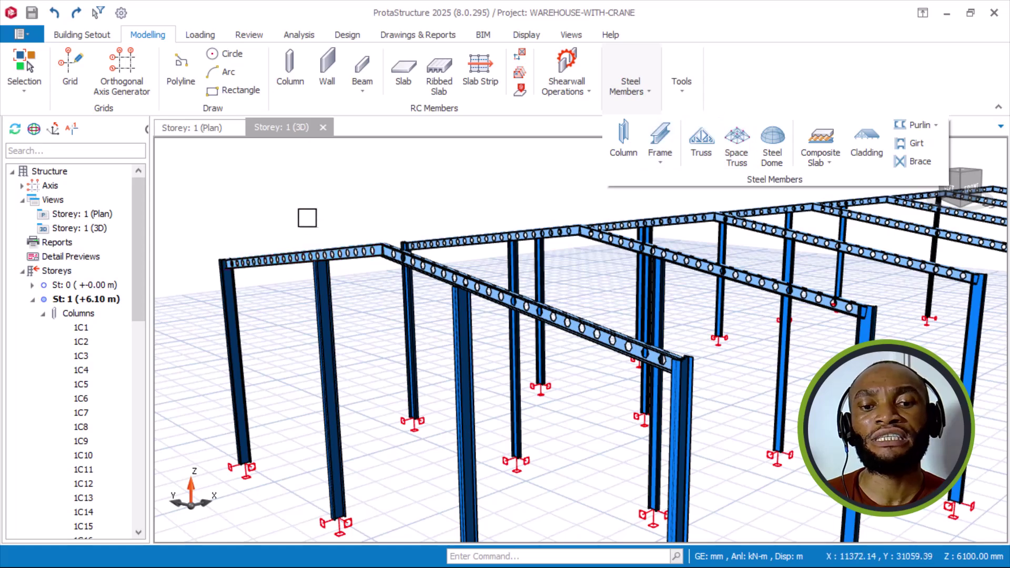
pyautogui.moveTo(342, 263); pyautogui.dragTo(361, 248, button='middle')
pyautogui.click(361, 248)
pyautogui.scroll(4, 361, 248)
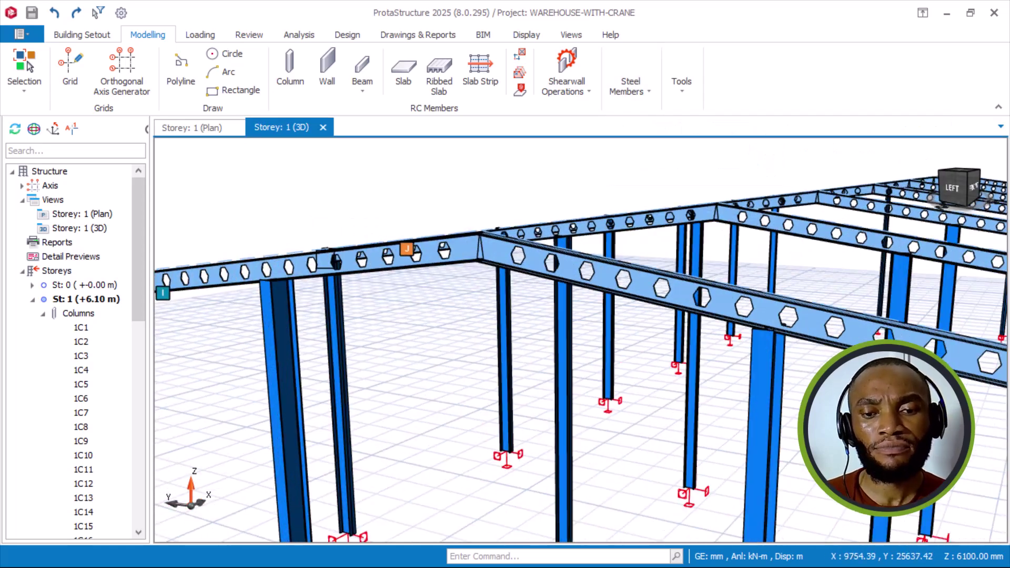
pyautogui.scroll(-3, 555, 251)
pyautogui.moveTo(556, 251); pyautogui.dragTo(558, 336, button='middle')
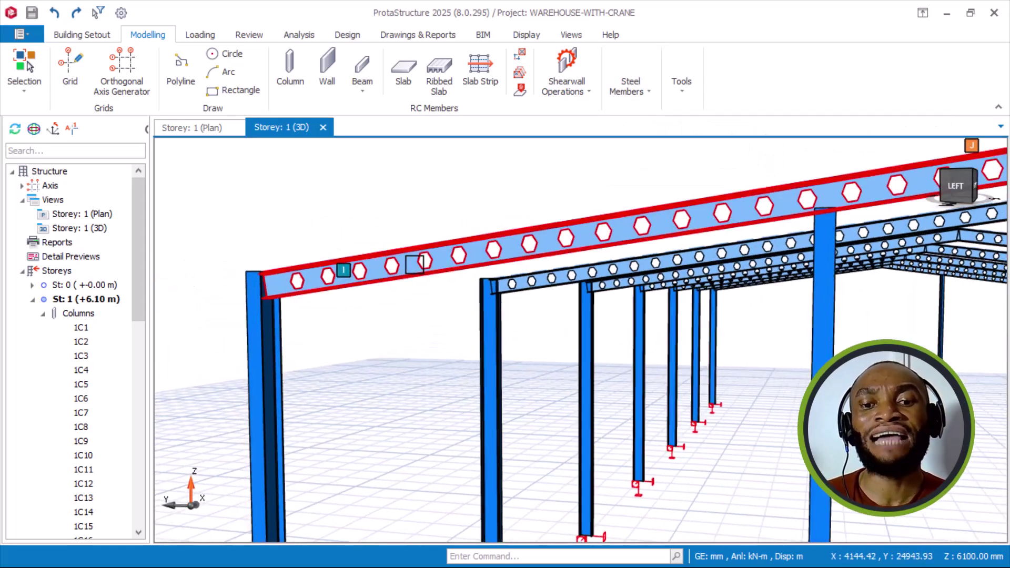
pyautogui.scroll(4, 392, 266)
pyautogui.moveTo(391, 266); pyautogui.dragTo(369, 273, button='middle')
pyautogui.scroll(3, 369, 273)
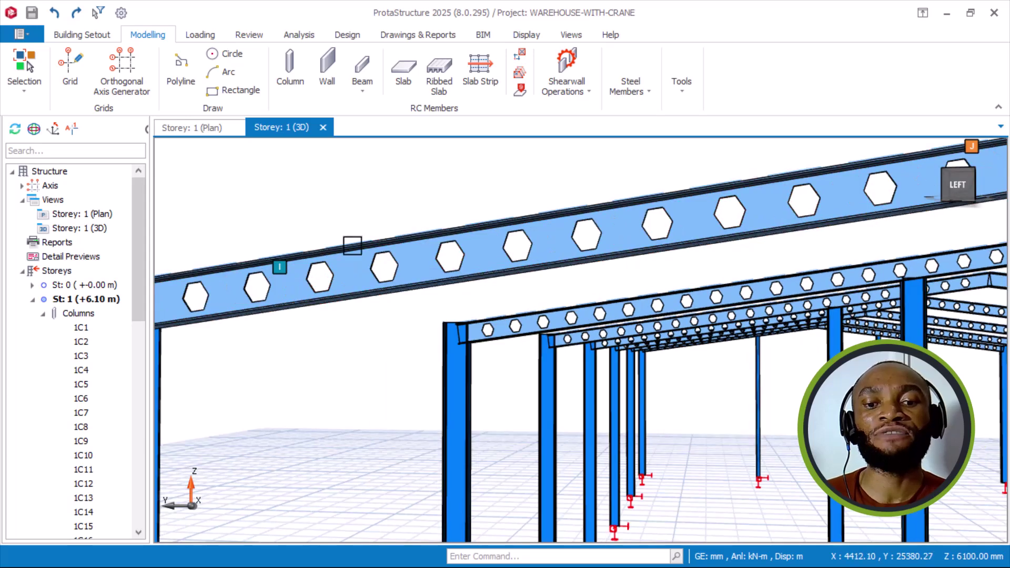
pyautogui.moveTo(353, 266)
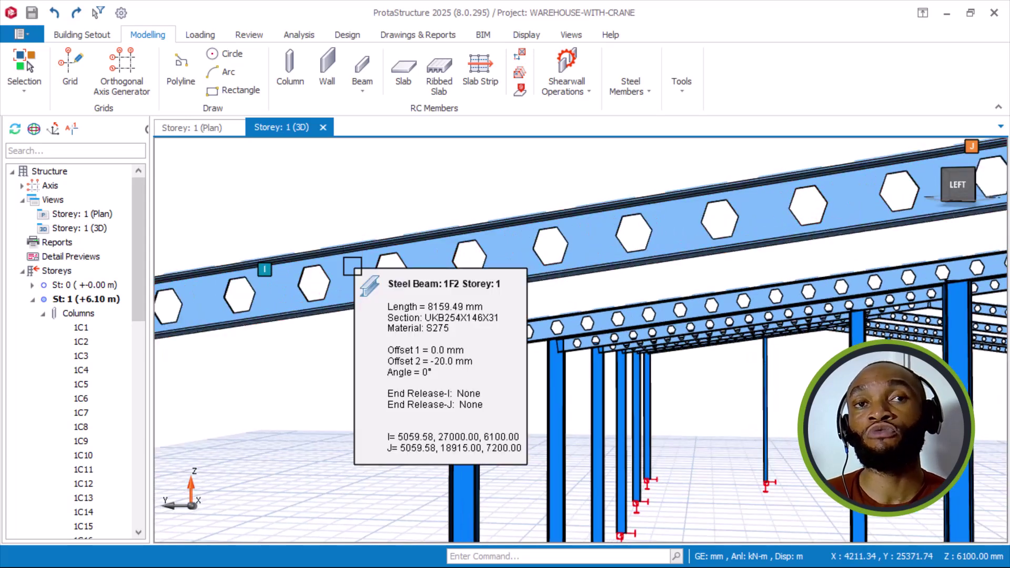
pyautogui.scroll(-4, 350, 269)
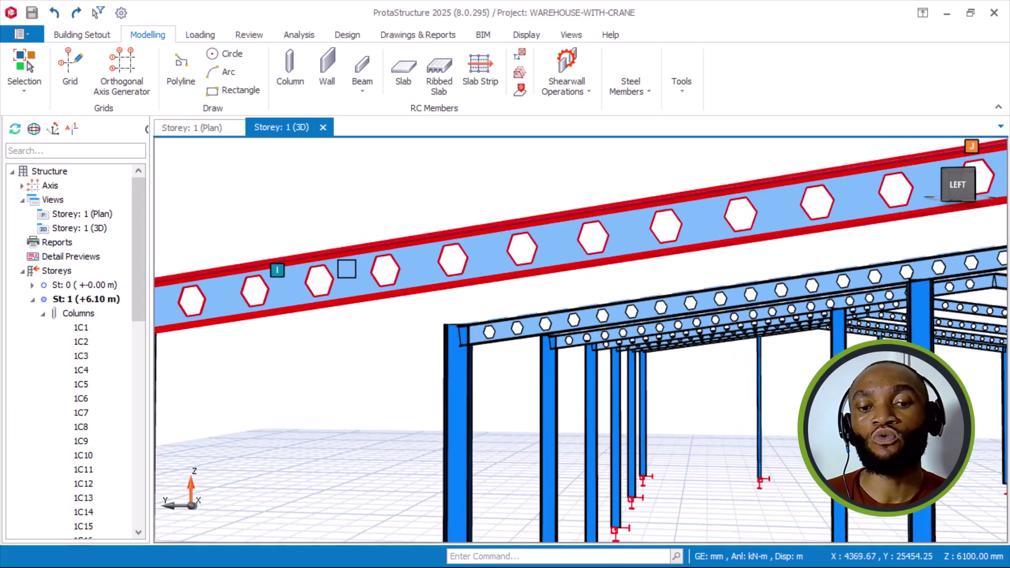
pyautogui.scroll(-4, 343, 281)
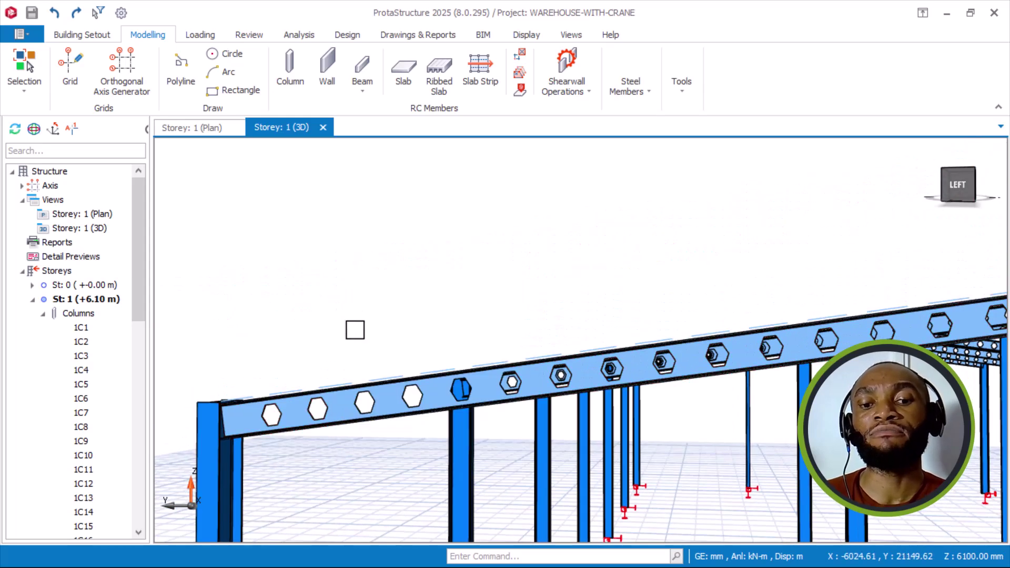
pyautogui.moveTo(390, 361)
pyautogui.mouseDown(button='middle')
pyautogui.moveTo(421, 342)
pyautogui.moveTo(458, 342)
pyautogui.moveTo(361, 342)
pyautogui.moveTo(380, 341)
pyautogui.moveTo(347, 329)
pyautogui.mouseUp(button='middle')
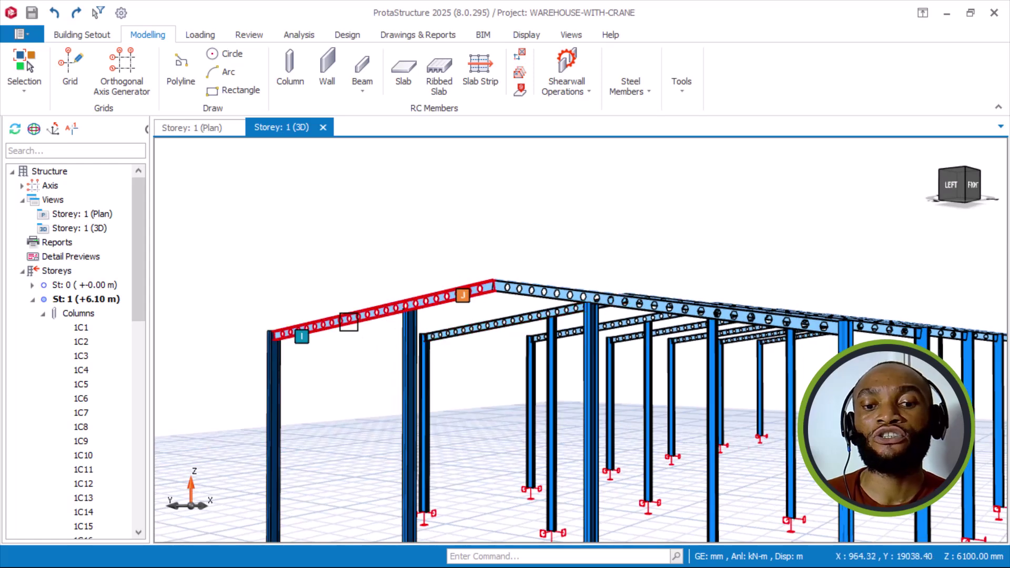
# - Remove the web openings from gable rafter 1F2 by setting its castellated shape type to None and updating the beam
pyautogui.click(336, 308)
pyautogui.rightClick(371, 310)
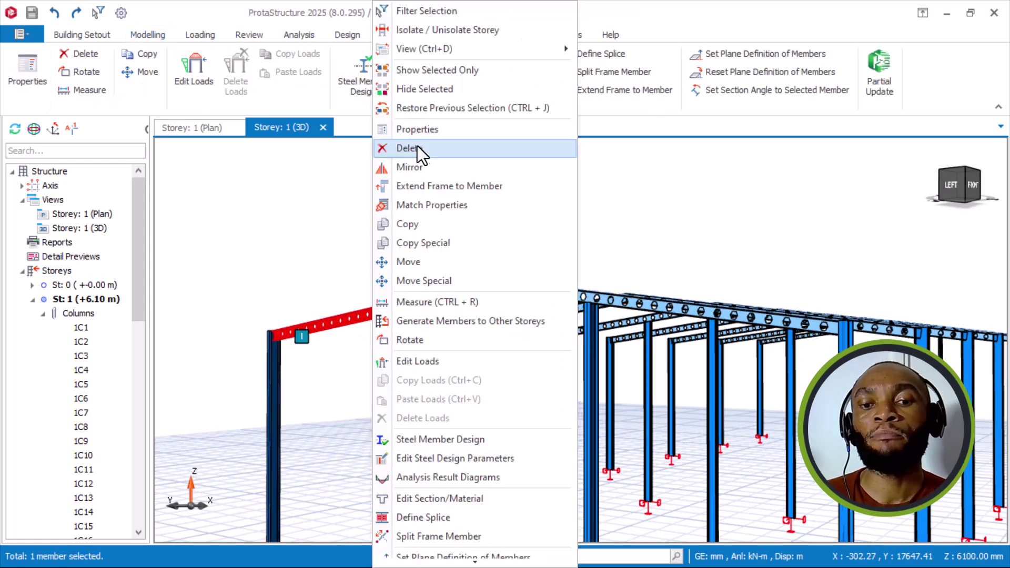
pyautogui.click(676, 189)
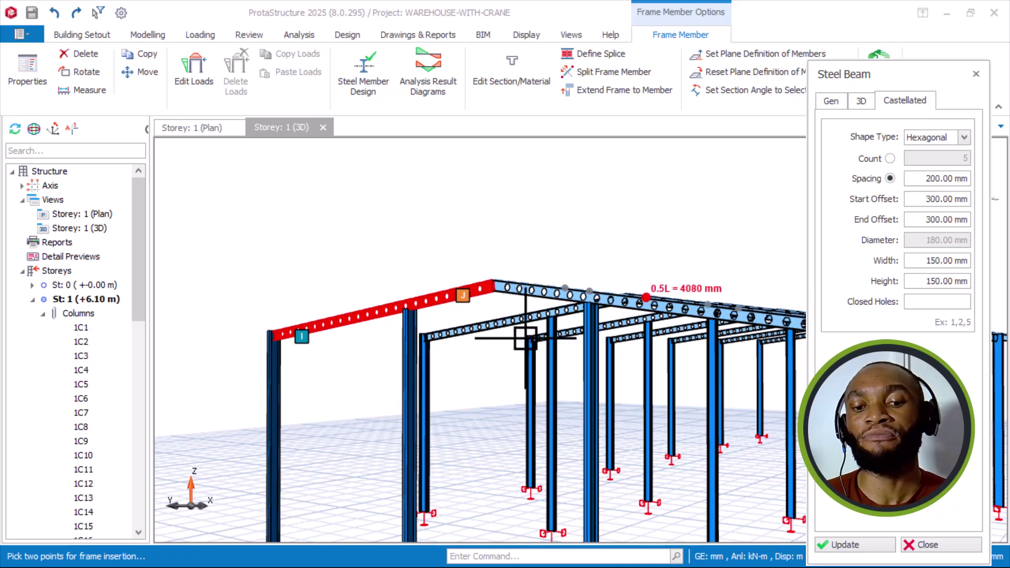
pyautogui.scroll(5, 282, 337)
pyautogui.scroll(2, 282, 337)
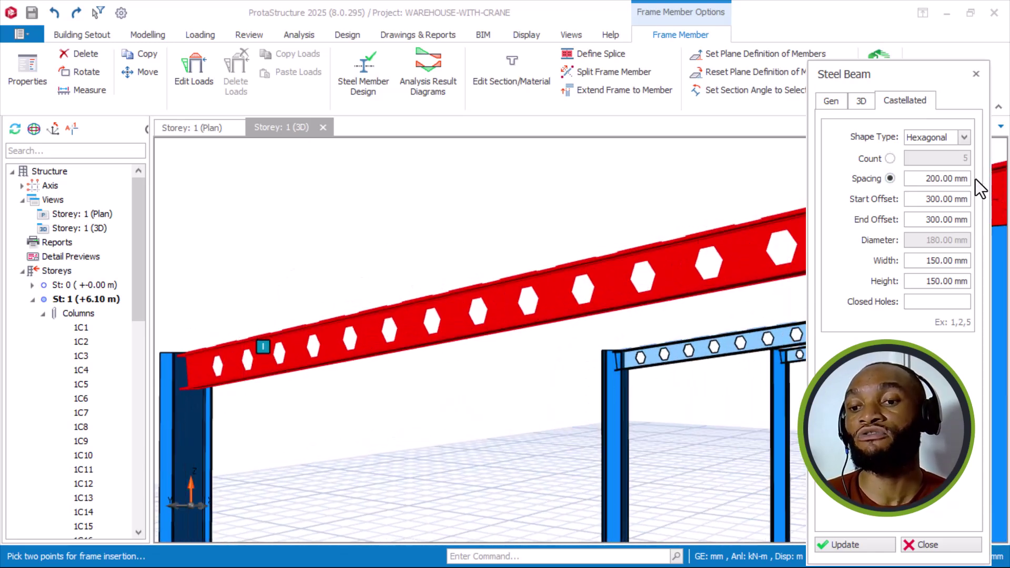
pyautogui.click(964, 138)
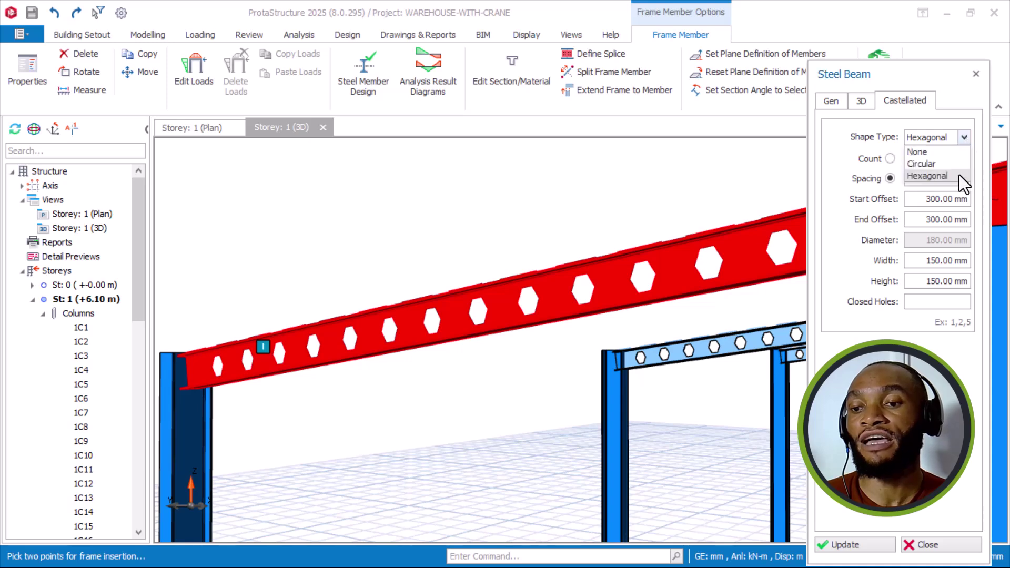
pyautogui.click(931, 152)
pyautogui.click(862, 547)
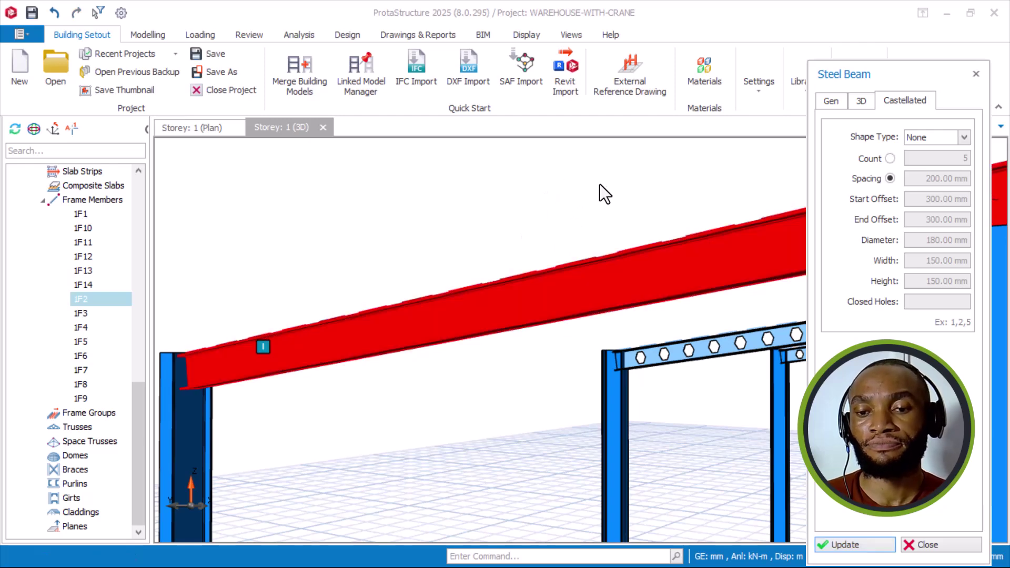
pyautogui.click(921, 545)
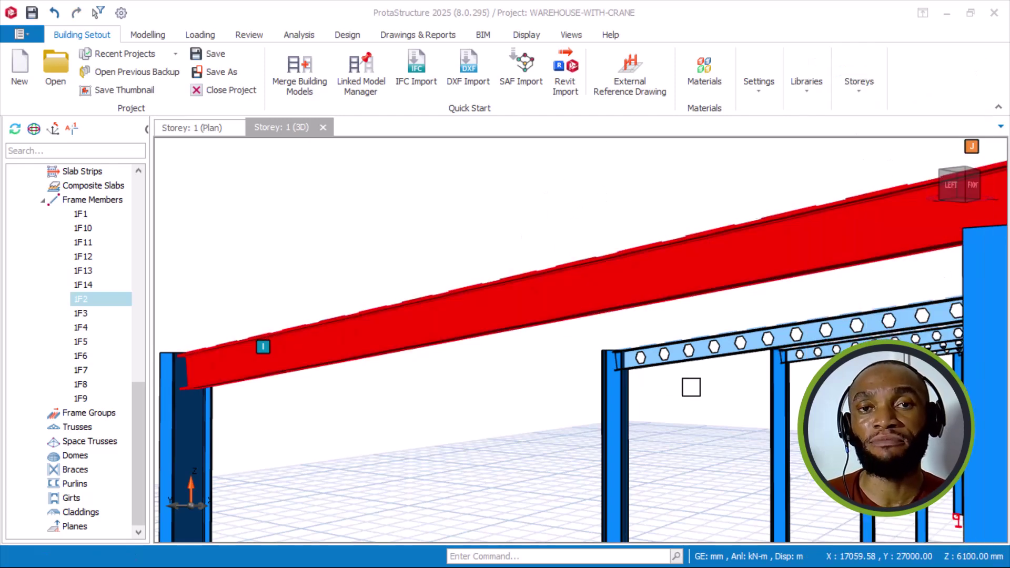
# - Reopen the castellation settings of the solid gable rafter 1F2 and try the Hexagonal and Circular opening shapes
pyautogui.moveTo(582, 286); pyautogui.dragTo(779, 239, button='middle')
pyautogui.scroll(2, 783, 240)
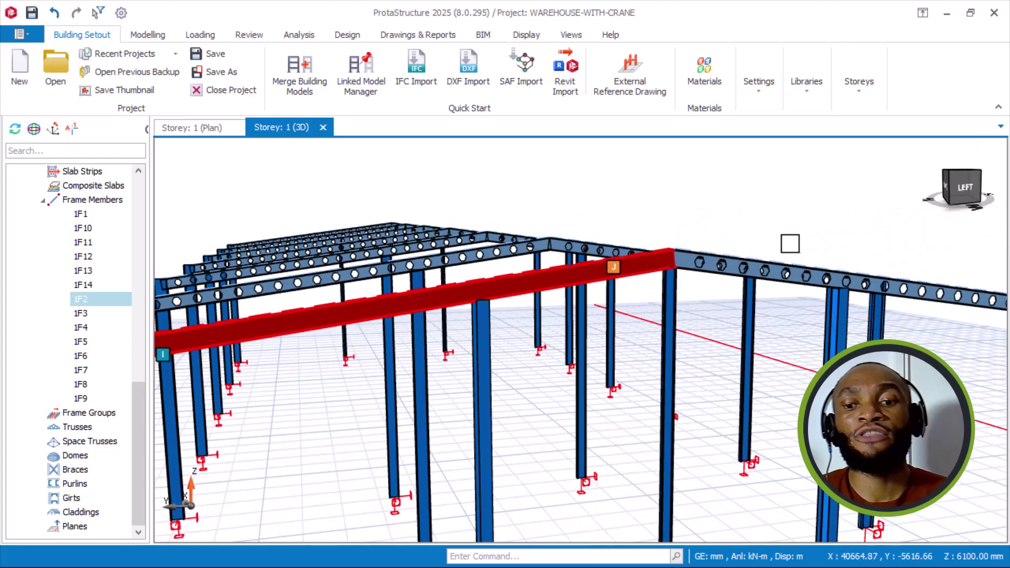
pyautogui.scroll(2, 712, 239)
pyautogui.moveTo(712, 239)
pyautogui.mouseDown(button='middle')
pyautogui.moveTo(633, 248)
pyautogui.moveTo(622, 211)
pyautogui.mouseUp(button='middle')
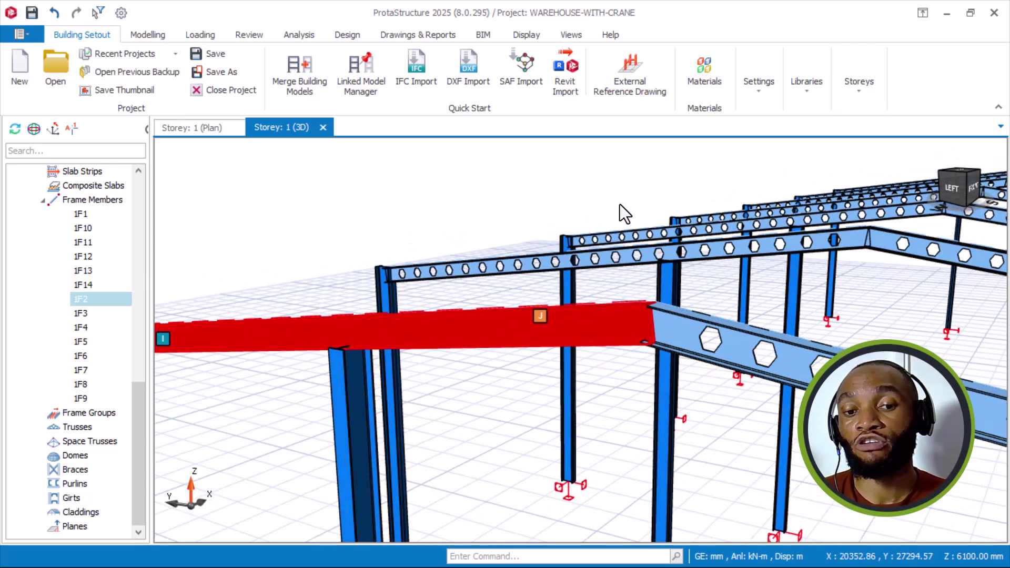
pyautogui.scroll(-3, 610, 221)
pyautogui.moveTo(416, 284); pyautogui.dragTo(400, 300, button='middle')
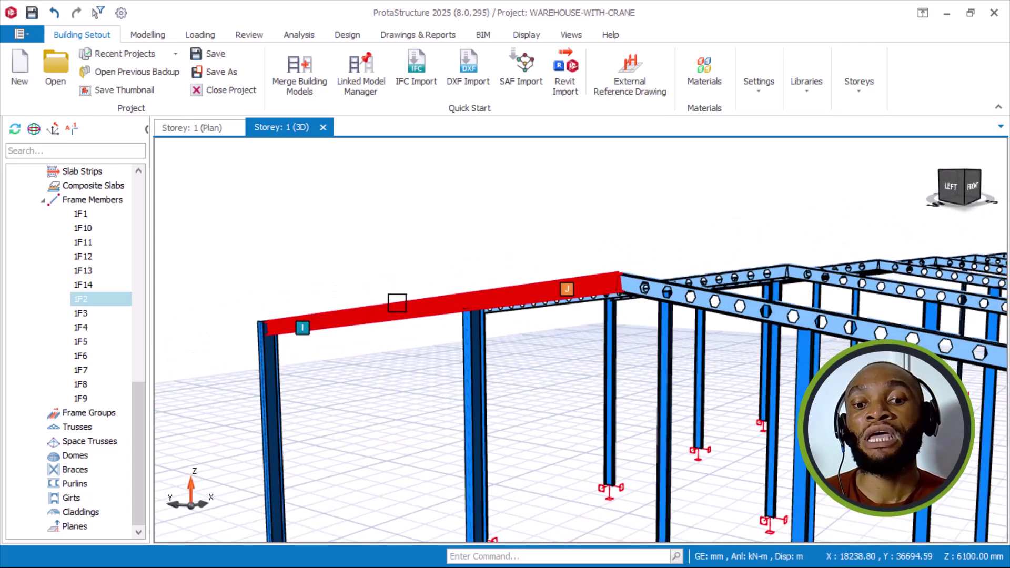
pyautogui.rightClick(383, 304)
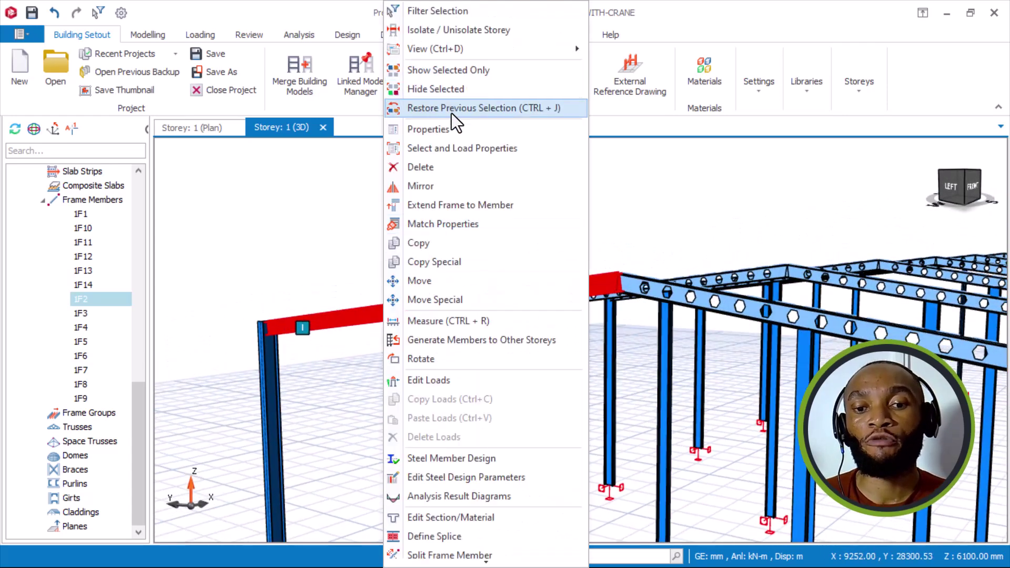
pyautogui.click(447, 108)
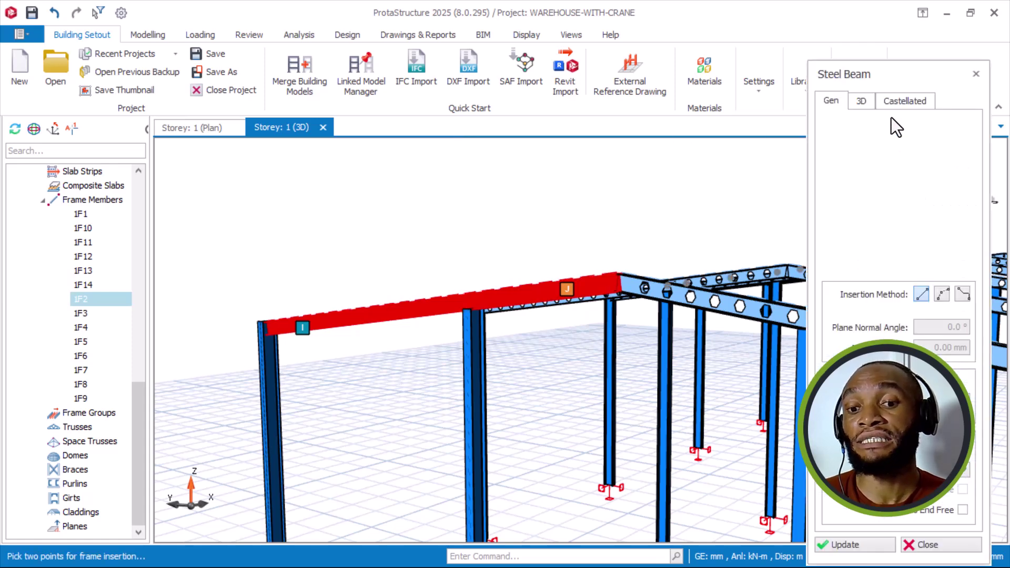
pyautogui.click(929, 97)
pyautogui.click(966, 137)
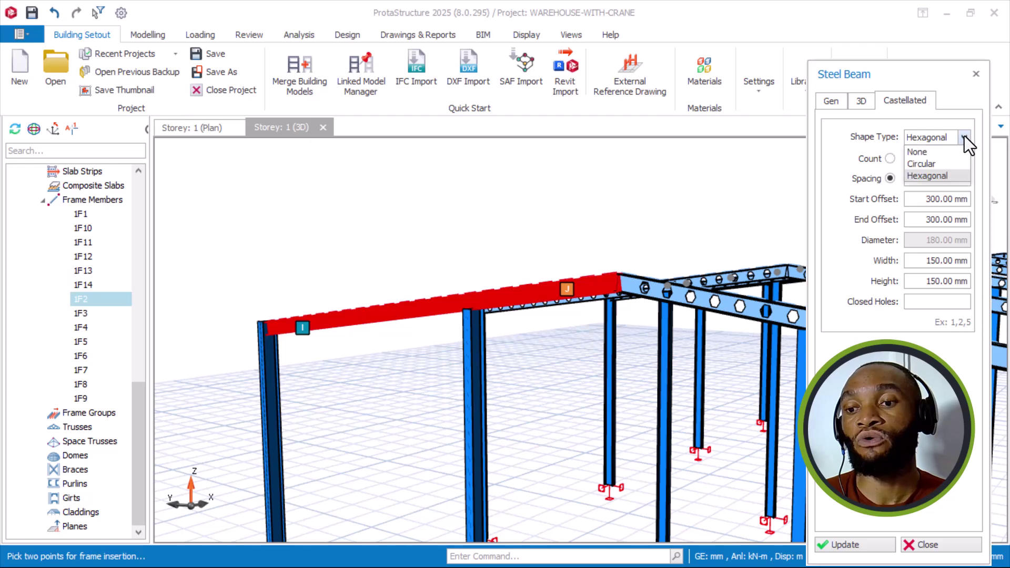
pyautogui.click(936, 173)
pyautogui.click(967, 135)
pyautogui.click(930, 163)
# - Set rafter 1F2's castellated shape type to Hexagonal, update the beam, close its properties and deselect it
pyautogui.click(966, 136)
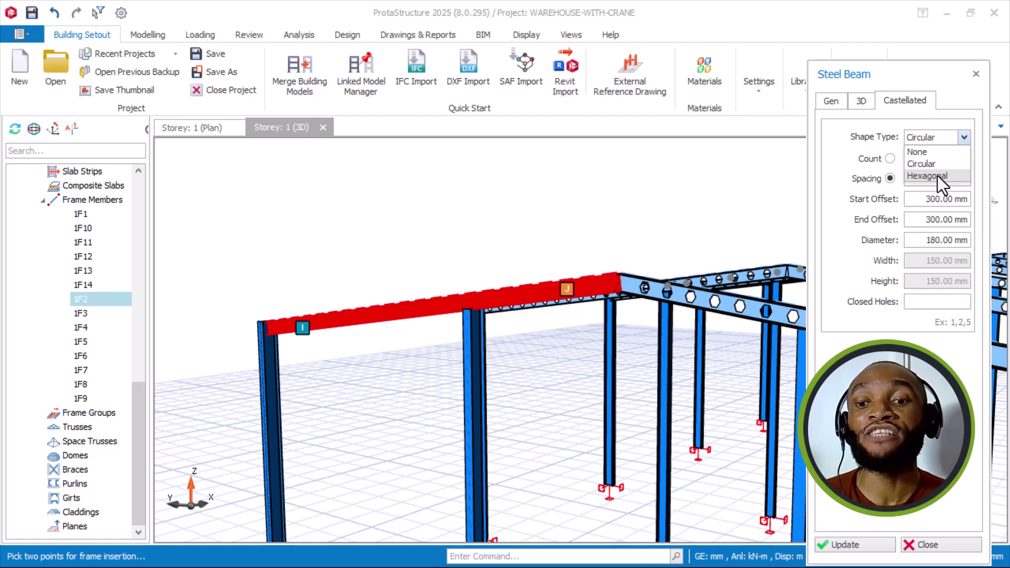
pyautogui.click(938, 176)
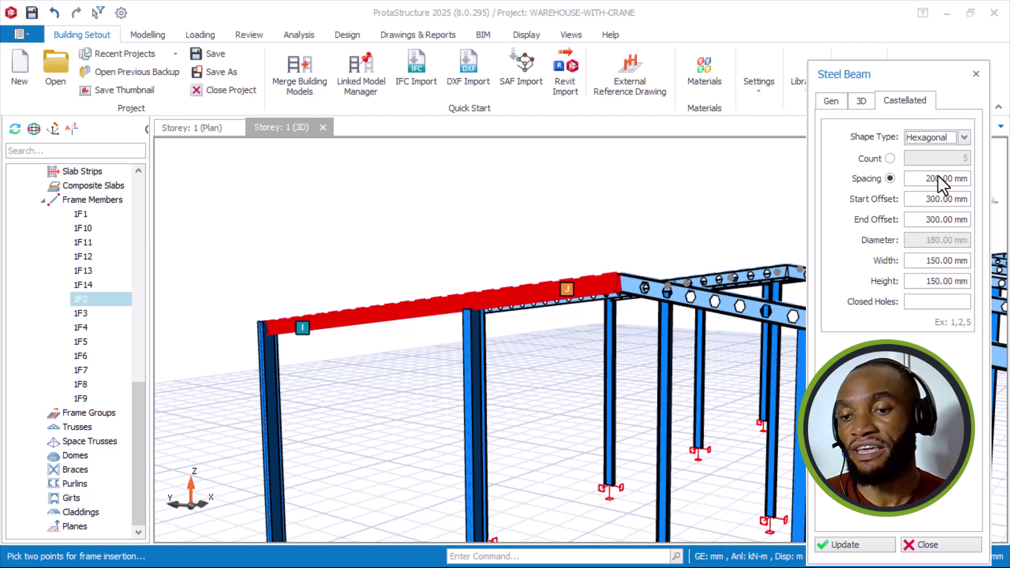
pyautogui.moveTo(923, 184); pyautogui.dragTo(970, 179)
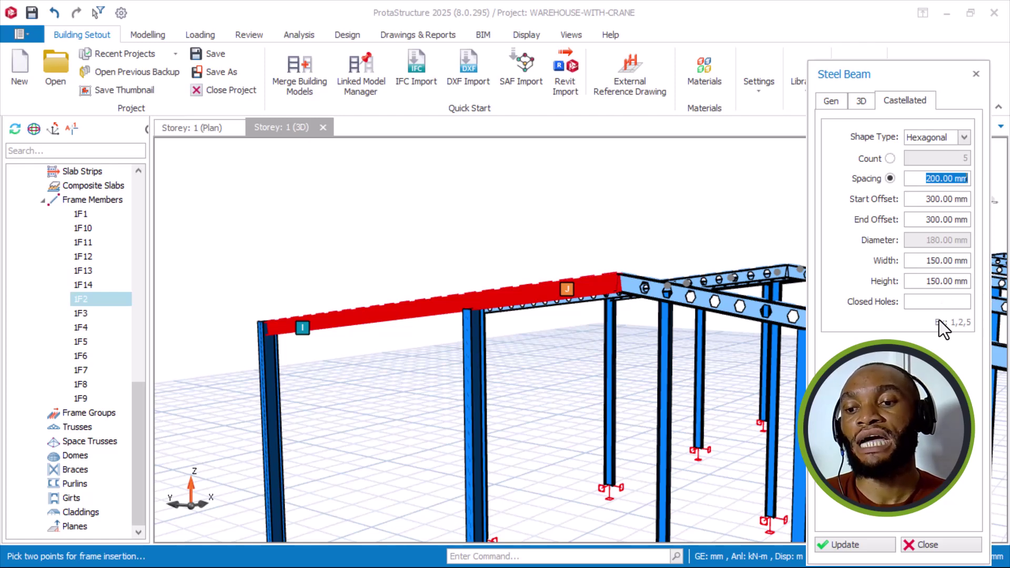
pyautogui.click(841, 545)
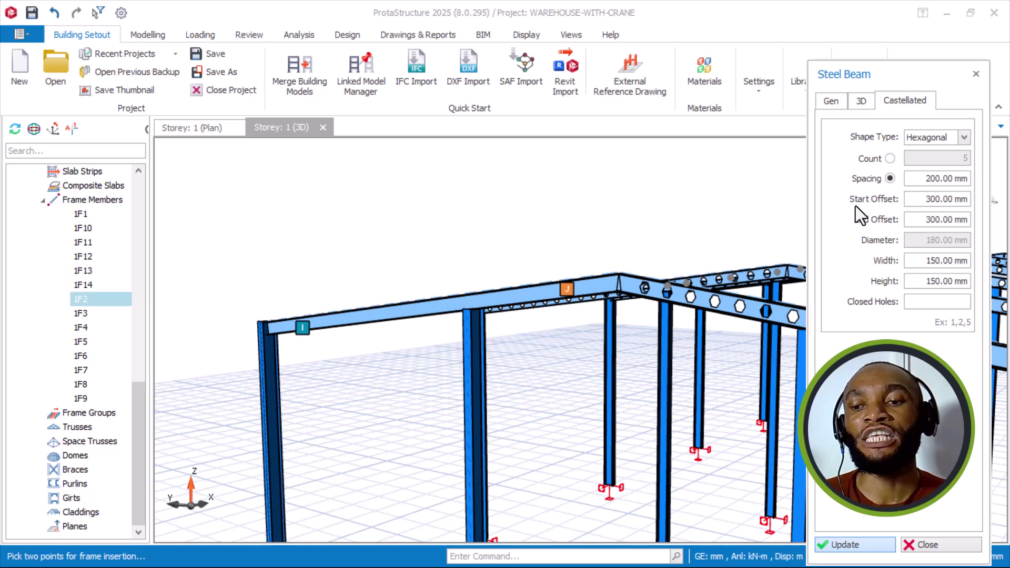
pyautogui.click(592, 287)
pyautogui.click(936, 547)
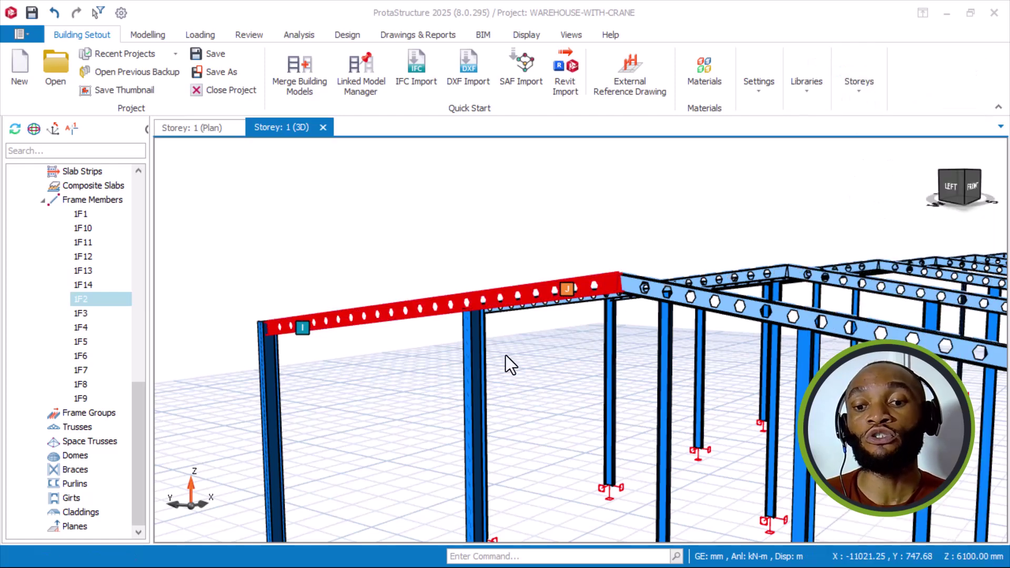
pyautogui.moveTo(452, 298)
pyautogui.mouseDown(button='middle')
pyautogui.moveTo(347, 308)
pyautogui.moveTo(367, 289)
pyautogui.moveTo(419, 307)
pyautogui.moveTo(378, 324)
pyautogui.moveTo(541, 287)
pyautogui.moveTo(485, 279)
pyautogui.moveTo(523, 268)
pyautogui.mouseUp(button='middle')
pyautogui.press('Escape')
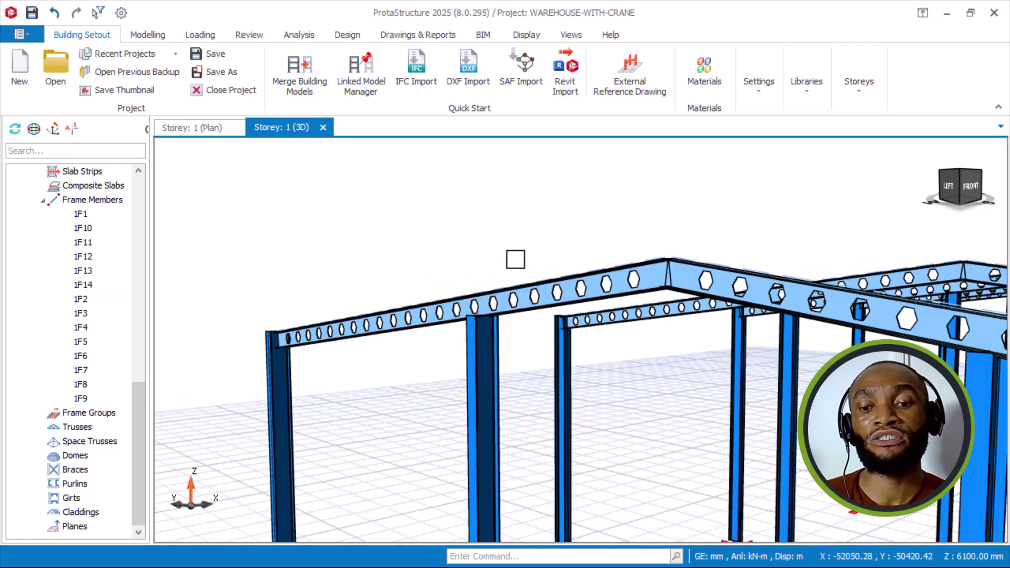
# - Export the steel warehouse model to ProtaSteel for detailing and close the resulting import log
pyautogui.scroll(3, 515, 259)
pyautogui.scroll(-4, 515, 260)
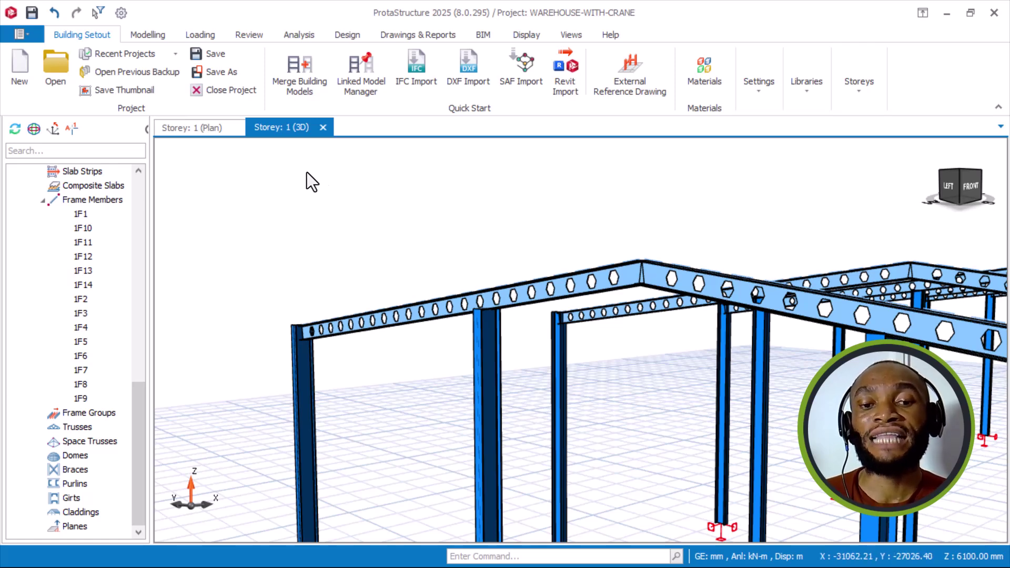
pyautogui.click(394, 34)
pyautogui.click(561, 64)
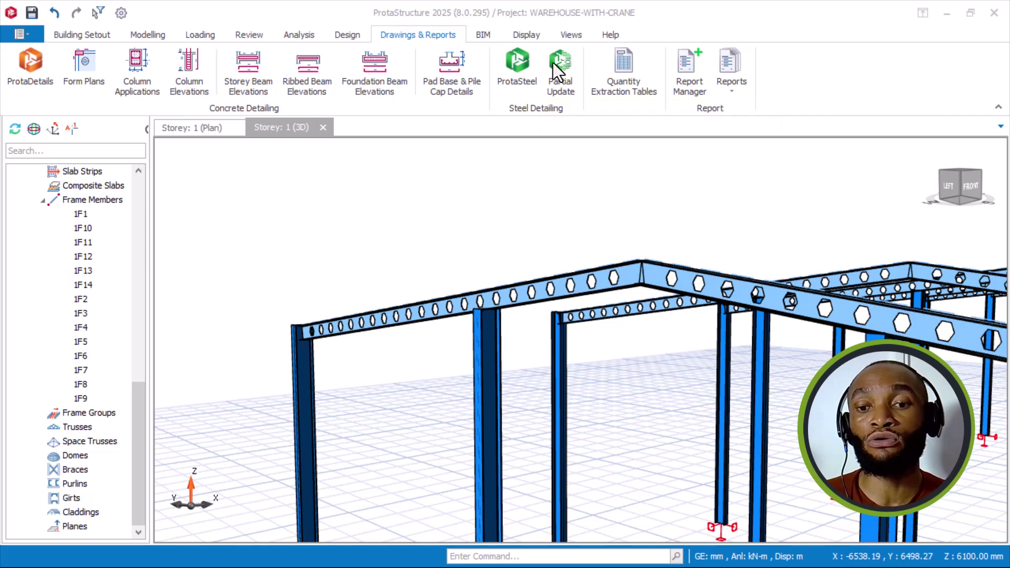
pyautogui.click(515, 60)
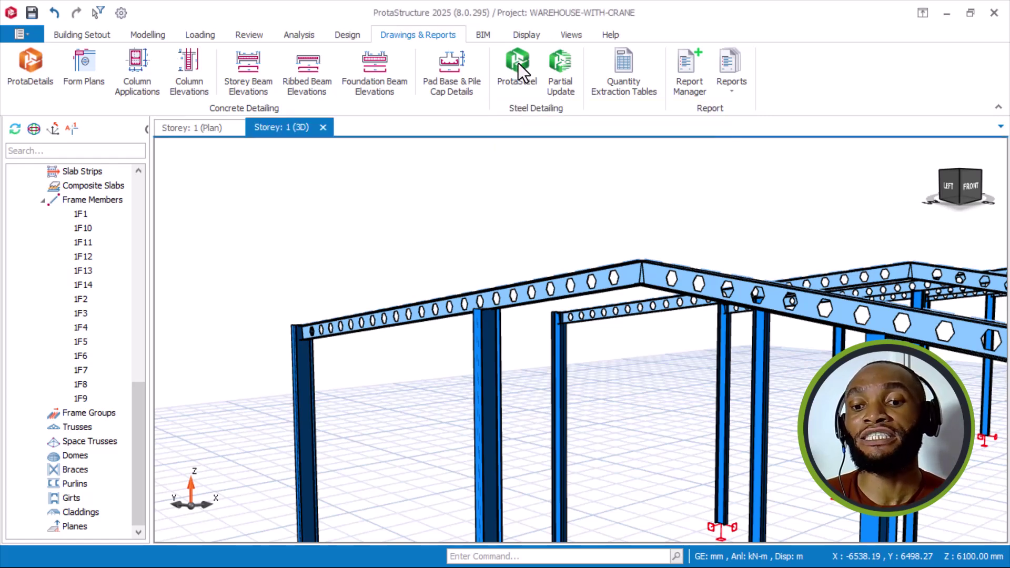
pyautogui.click(518, 63)
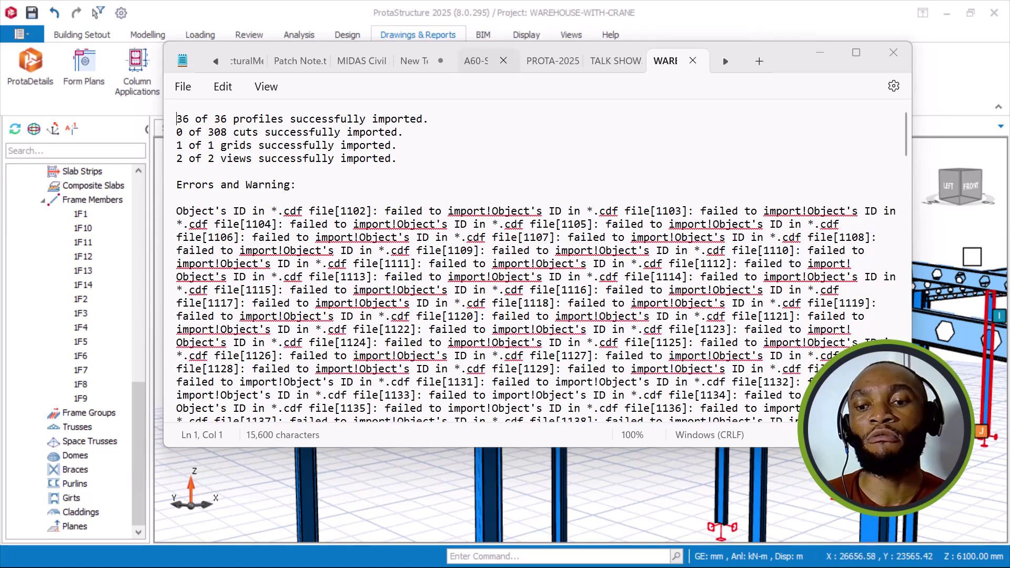
pyautogui.click(889, 55)
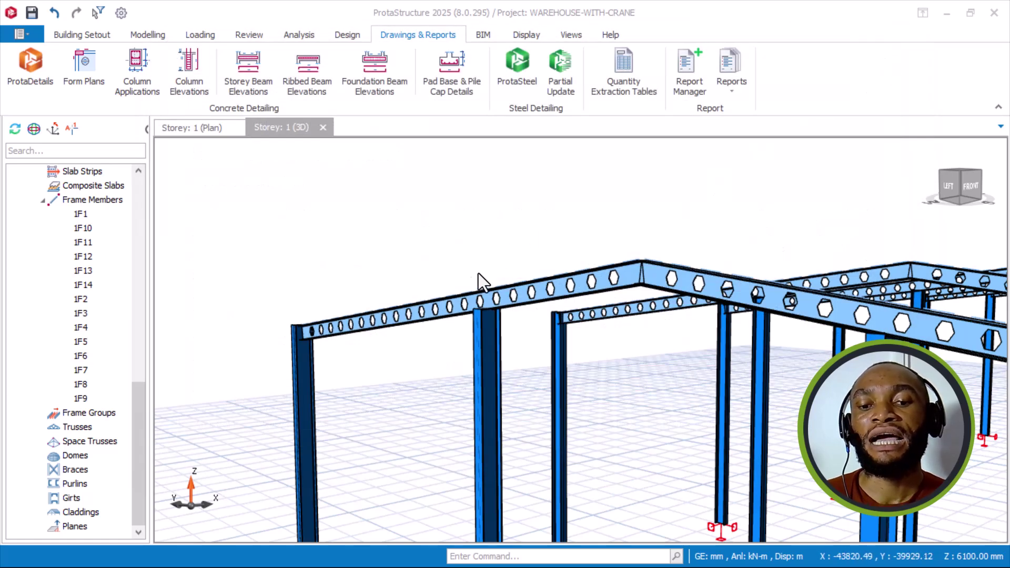
pyautogui.click(610, 311)
pyautogui.press('Escape')
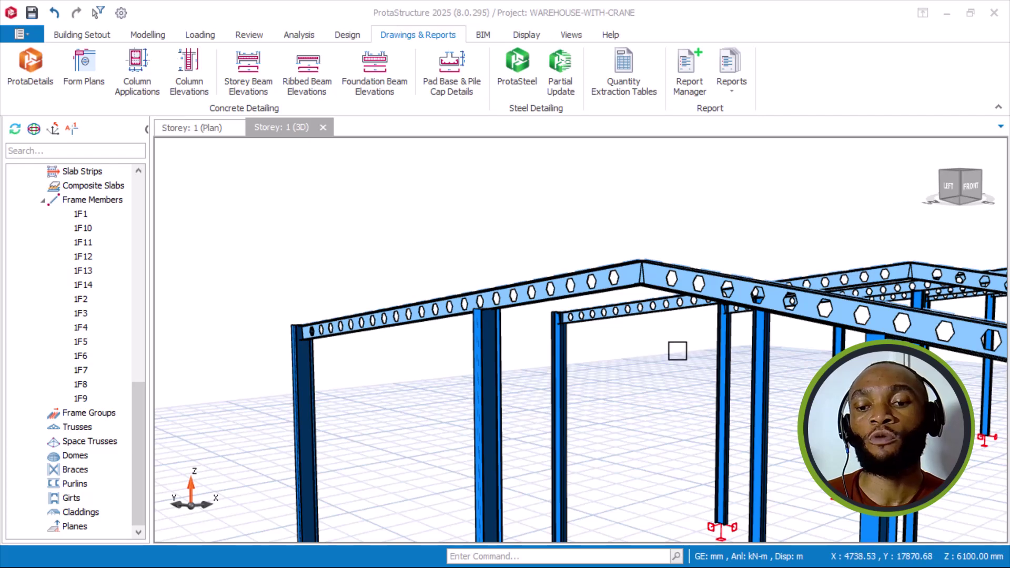
pyautogui.moveTo(742, 188); pyautogui.dragTo(620, 307, button='middle')
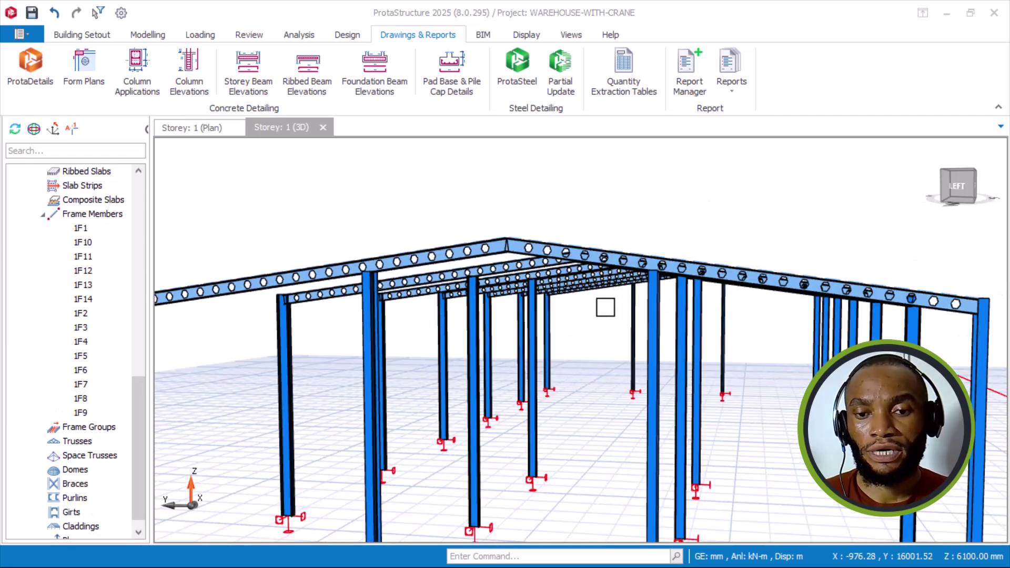
pyautogui.scroll(-4, 613, 308)
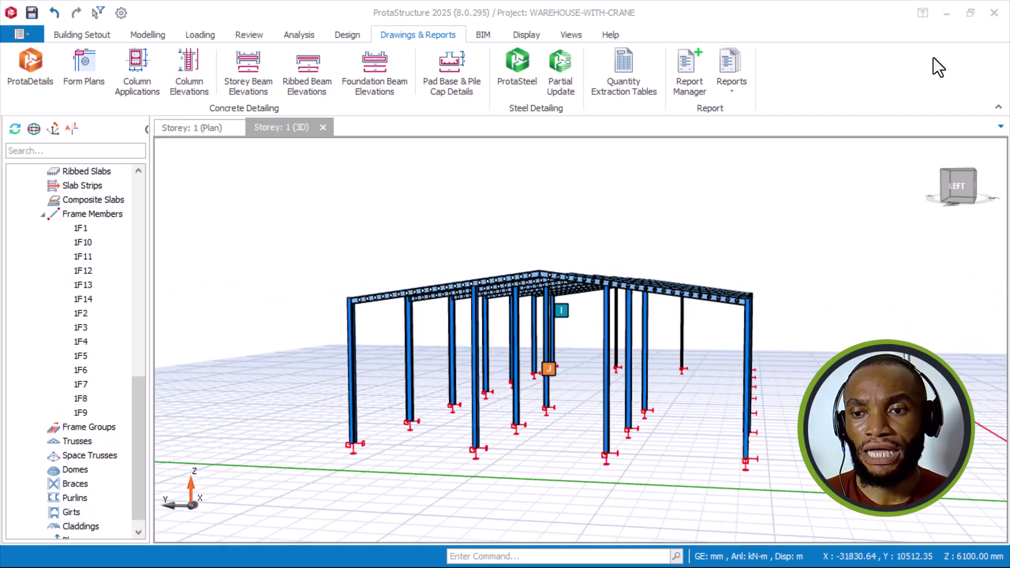
# - Switch to ProtaSteel and examine the imported warehouse frame, its columns, rafters and grids, from several angles
pyautogui.click(945, 15)
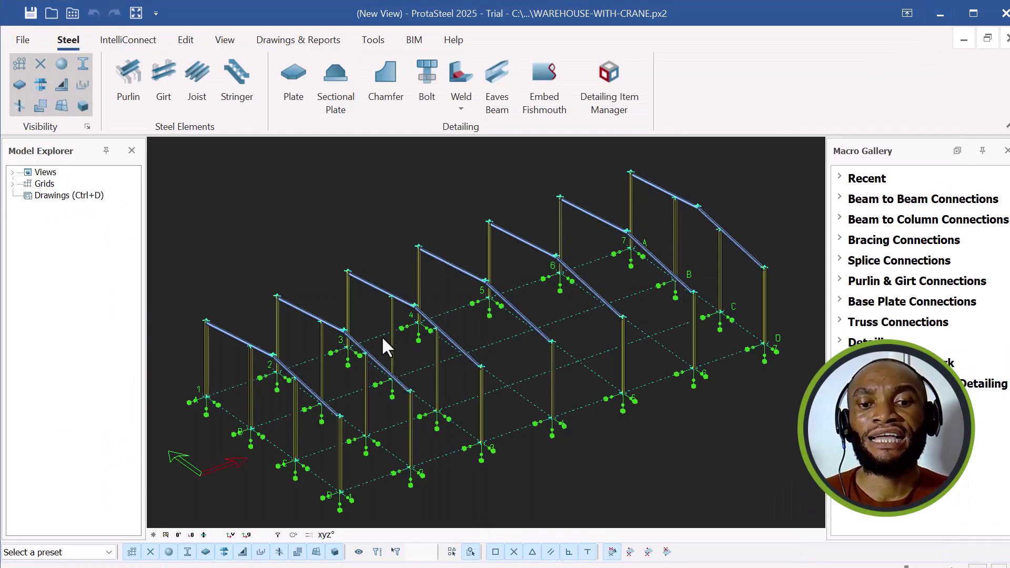
pyautogui.scroll(2, 280, 374)
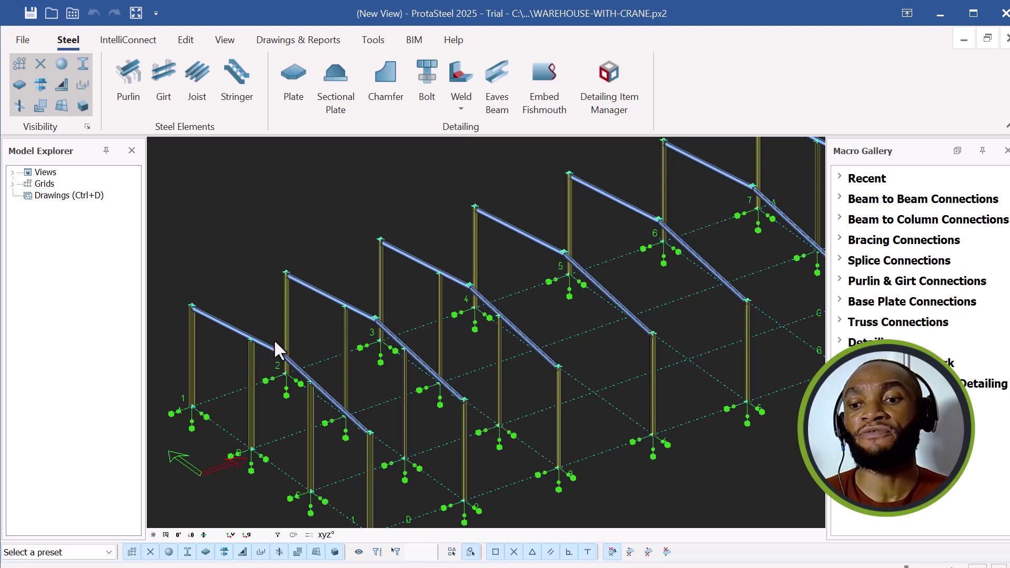
pyautogui.scroll(-3, 266, 348)
pyautogui.moveTo(266, 349); pyautogui.dragTo(332, 368, button='middle')
pyautogui.moveTo(361, 324); pyautogui.dragTo(390, 278, button='middle')
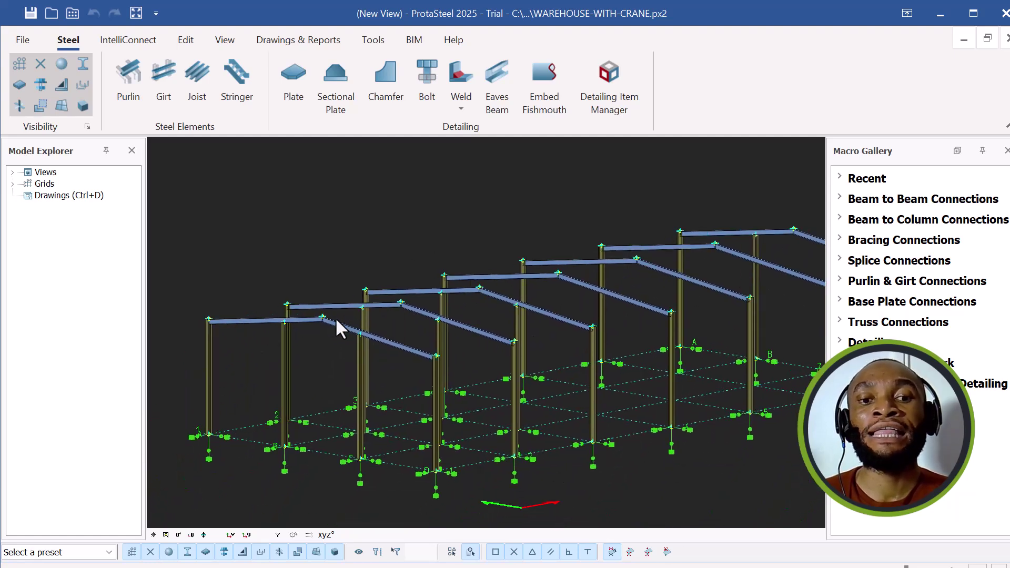
pyautogui.scroll(4, 313, 324)
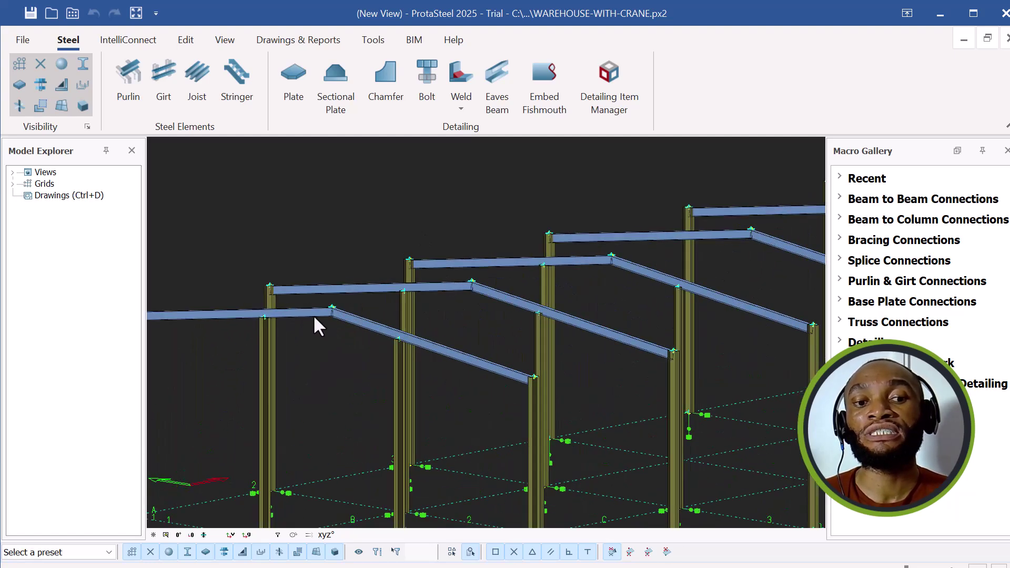
pyautogui.scroll(3, 322, 315)
pyautogui.moveTo(330, 329); pyautogui.dragTo(400, 247, button='middle')
pyautogui.scroll(-5, 404, 261)
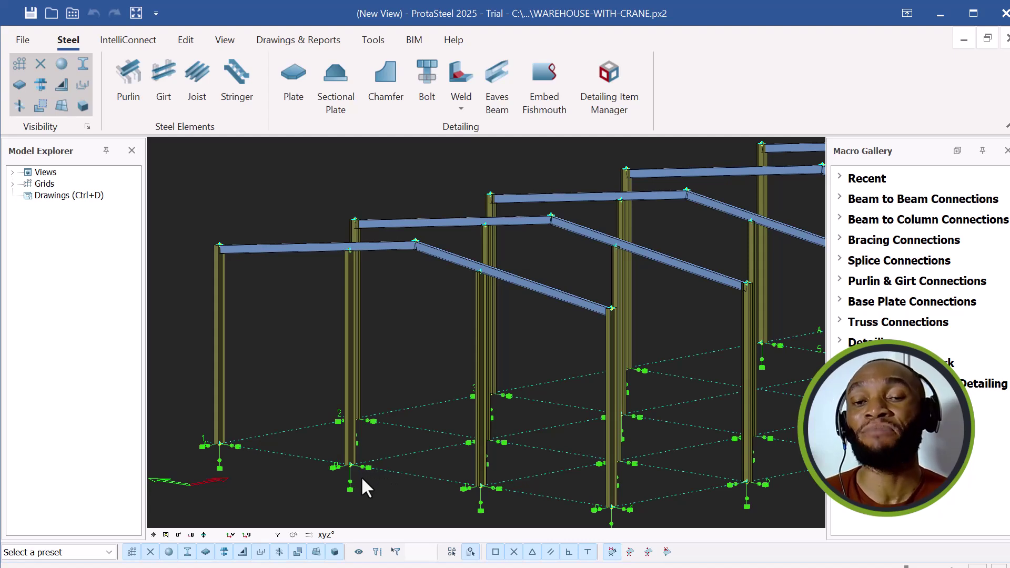
# - Examine the web openings of the imported castellated rafters up close, from the grid 1 gable along the roof
pyautogui.scroll(5, 224, 247)
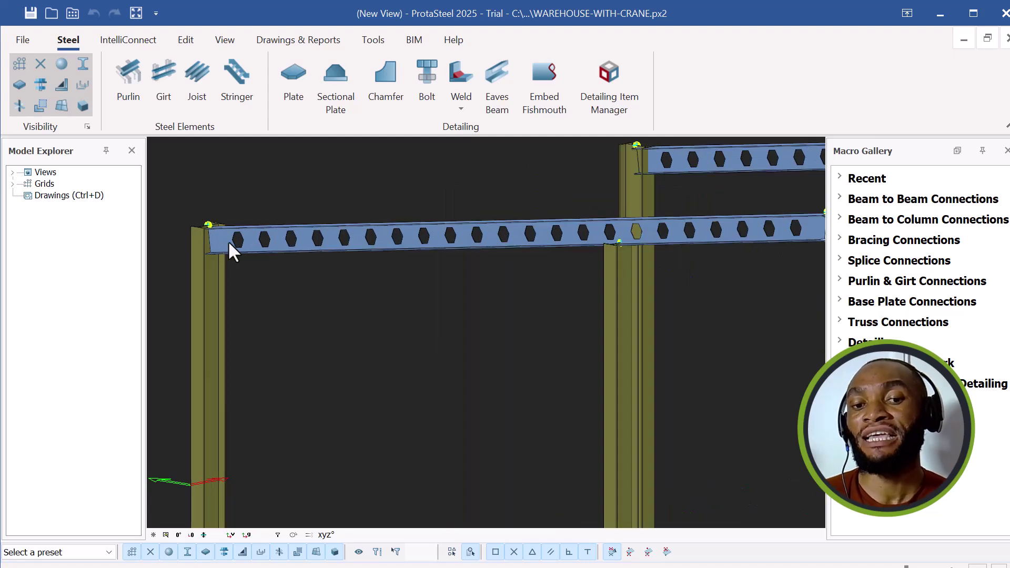
pyautogui.scroll(-2, 251, 239)
pyautogui.moveTo(276, 272); pyautogui.dragTo(295, 221, button='middle')
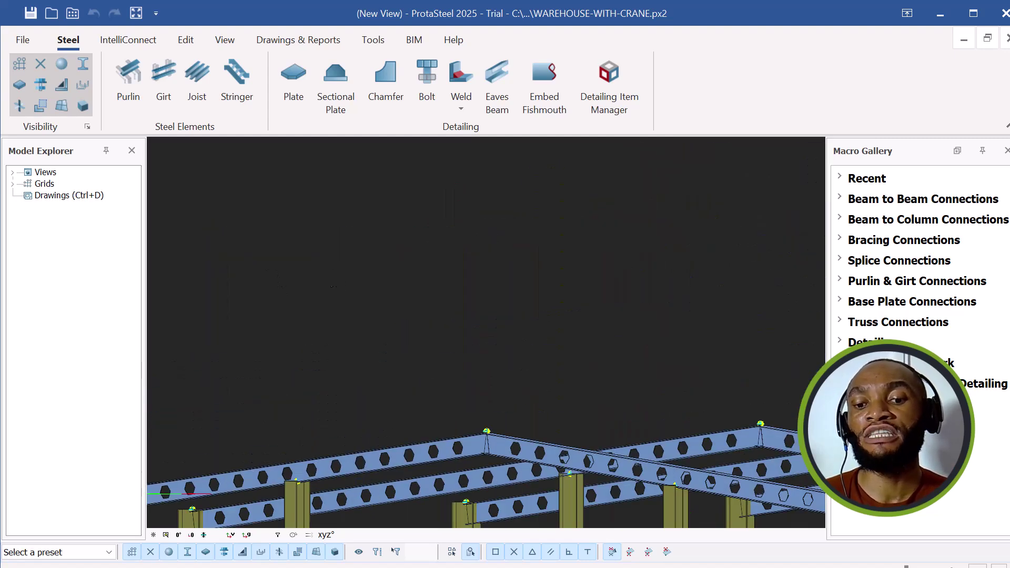
pyautogui.scroll(-3, 334, 279)
pyautogui.moveTo(475, 317); pyautogui.dragTo(536, 358, button='middle')
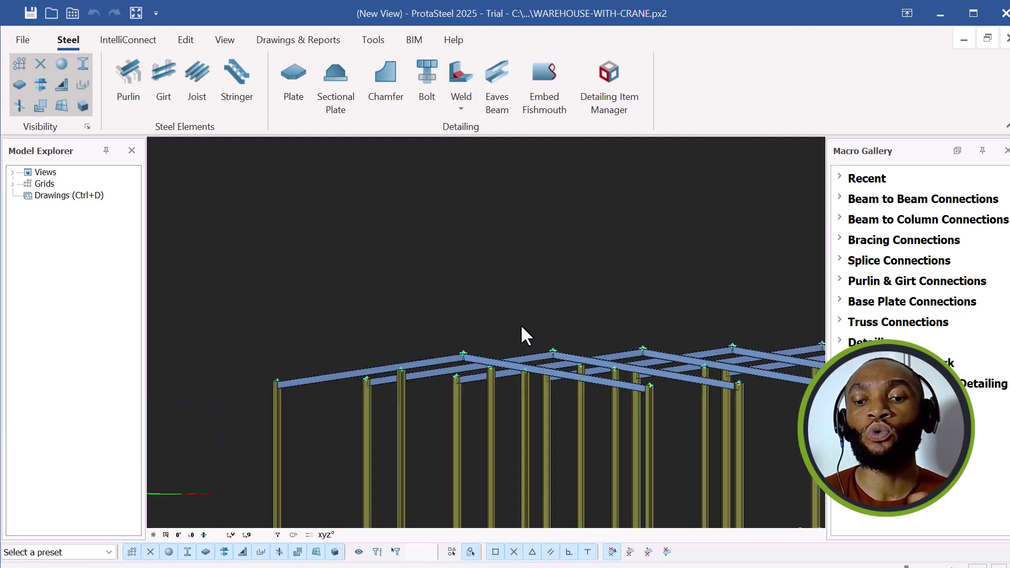
pyautogui.scroll(-3, 519, 319)
pyautogui.moveTo(439, 336); pyautogui.dragTo(504, 295, button='middle')
pyautogui.scroll(5, 349, 336)
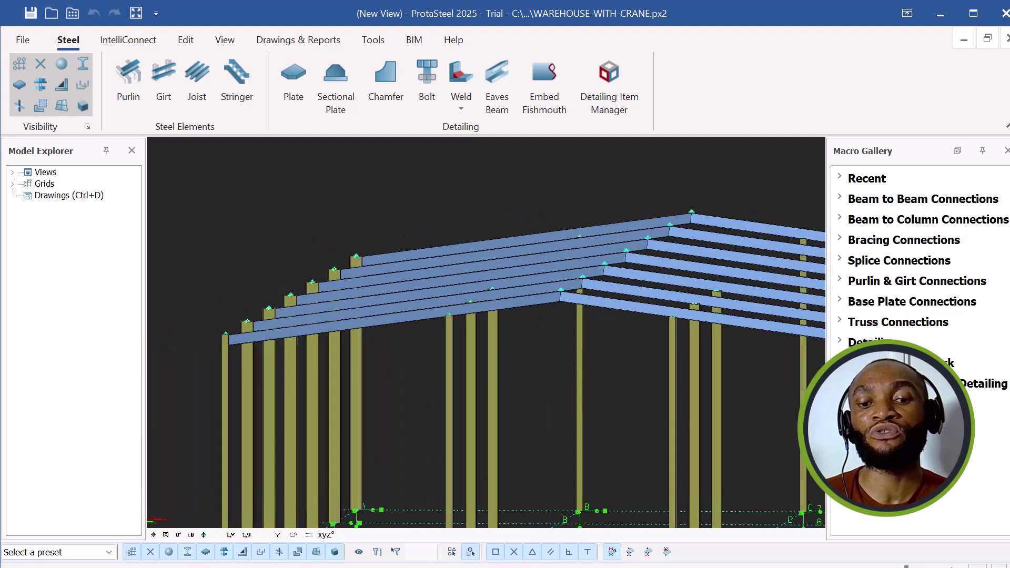
pyautogui.scroll(-3, 291, 329)
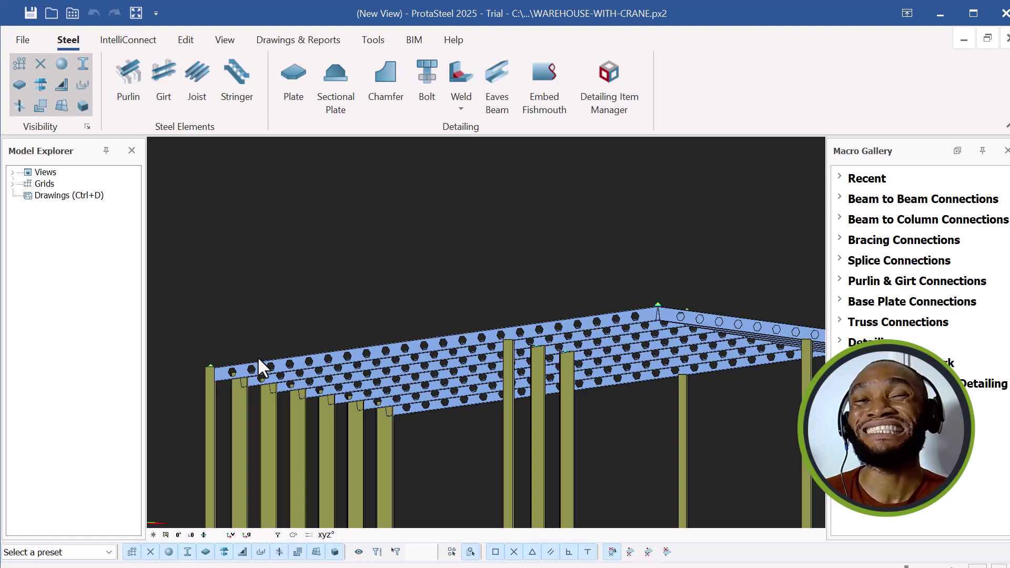
pyautogui.moveTo(286, 360); pyautogui.dragTo(299, 244, button='middle')
pyautogui.scroll(2, 298, 244)
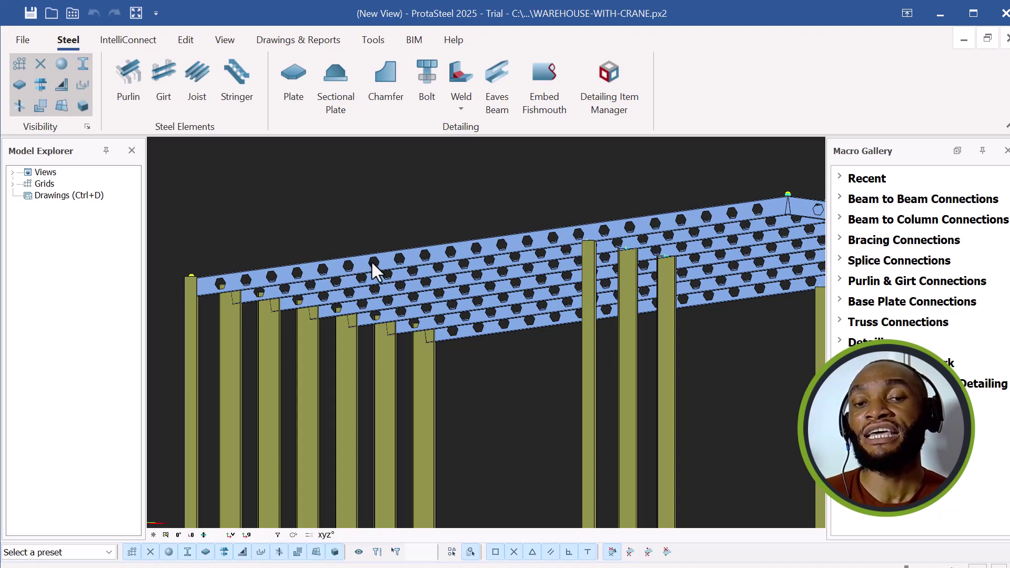
# - Examine the castellated rafters from the grid 7 end of the warehouse and minimize ProtaSteel
pyautogui.scroll(-2, 363, 267)
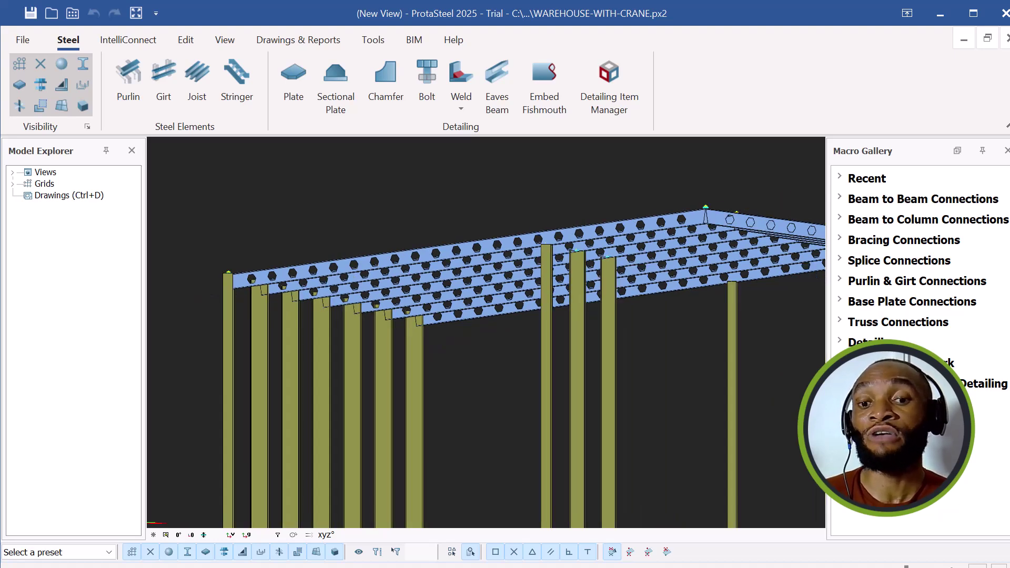
pyautogui.scroll(3, 363, 267)
pyautogui.scroll(-5, 409, 275)
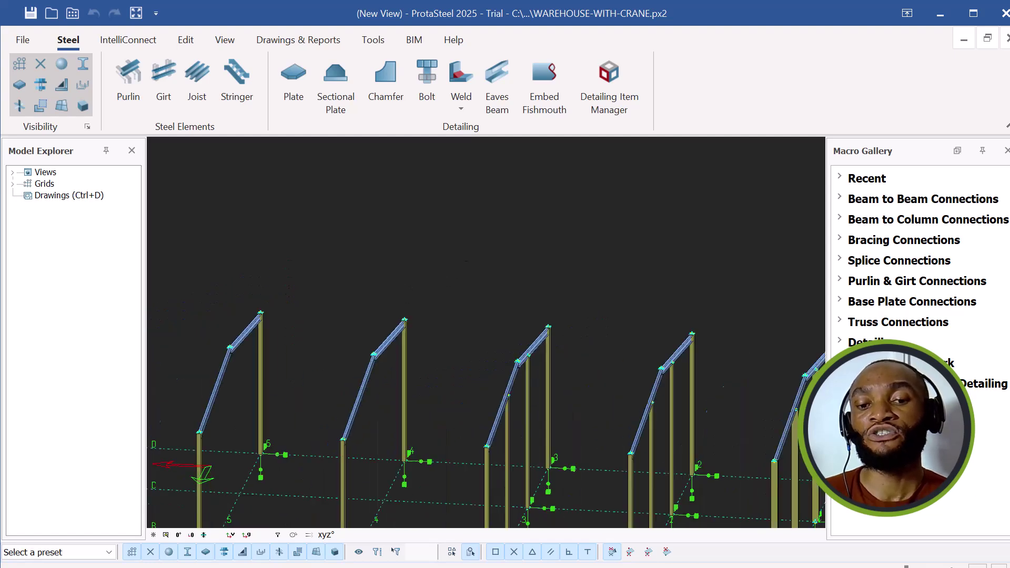
pyautogui.moveTo(388, 269); pyautogui.dragTo(395, 280, button='middle')
pyautogui.moveTo(610, 297); pyautogui.dragTo(444, 276, button='middle')
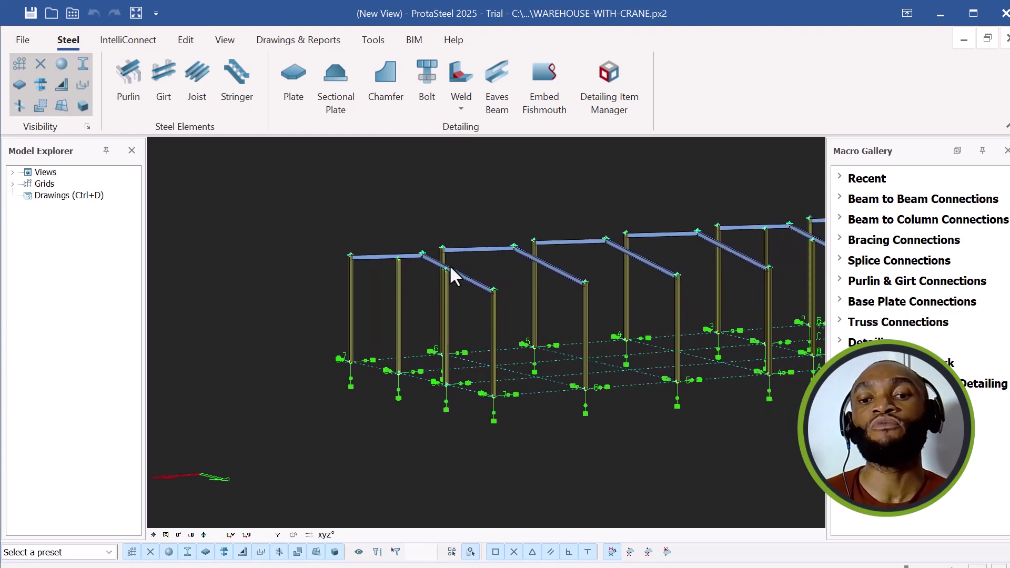
pyautogui.scroll(3, 626, 267)
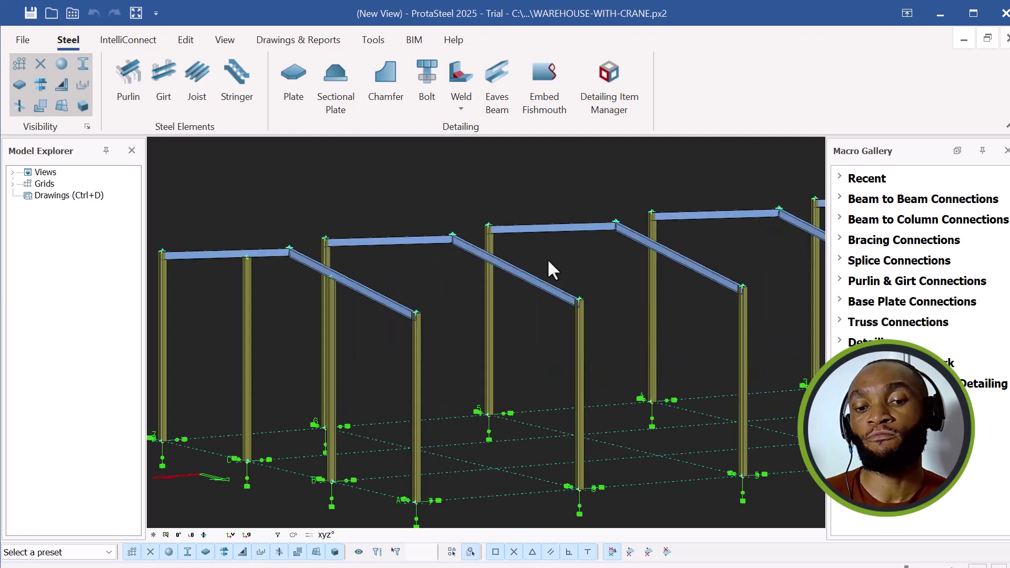
pyautogui.scroll(5, 282, 251)
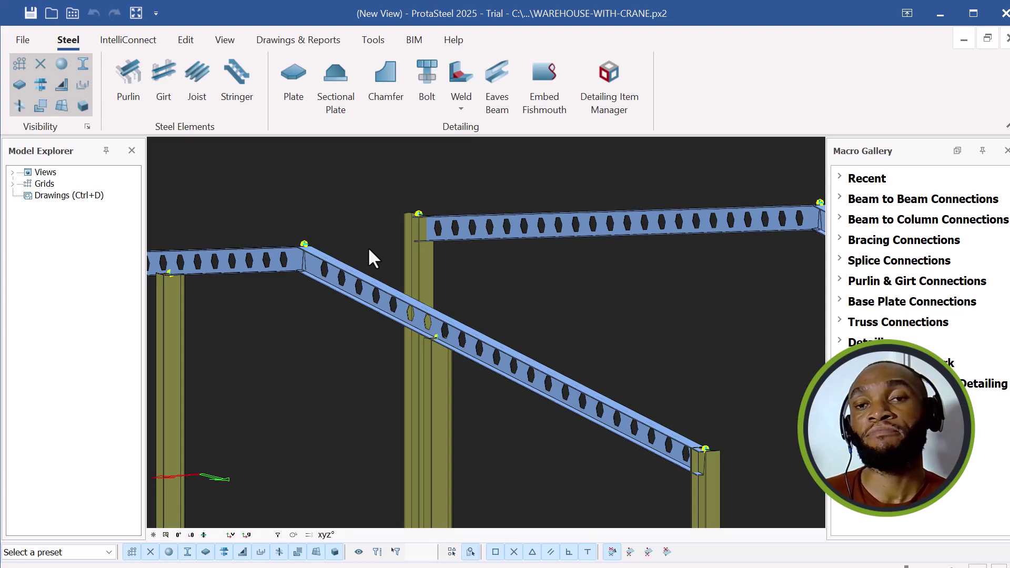
pyautogui.scroll(-3, 369, 250)
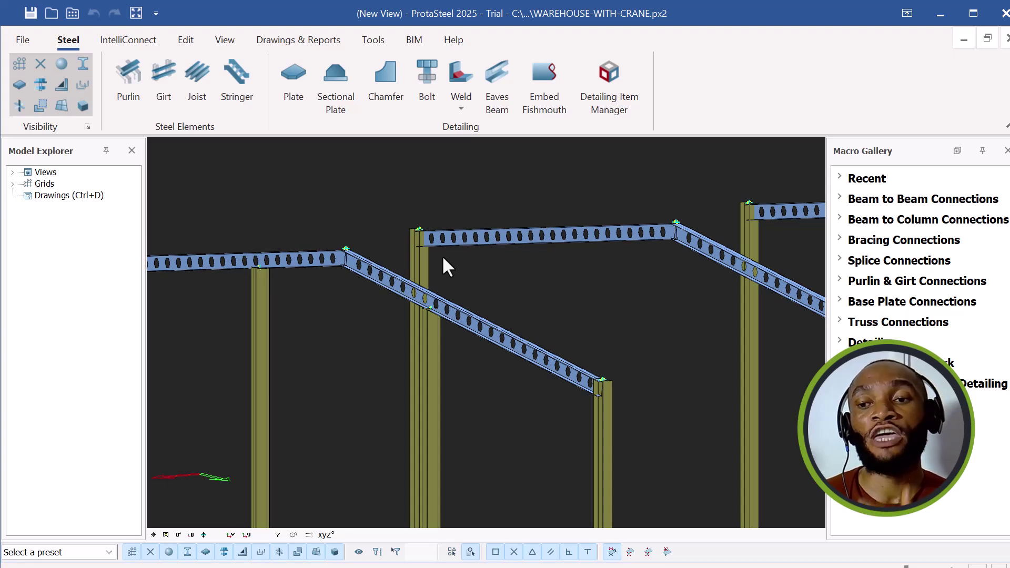
pyautogui.click(940, 14)
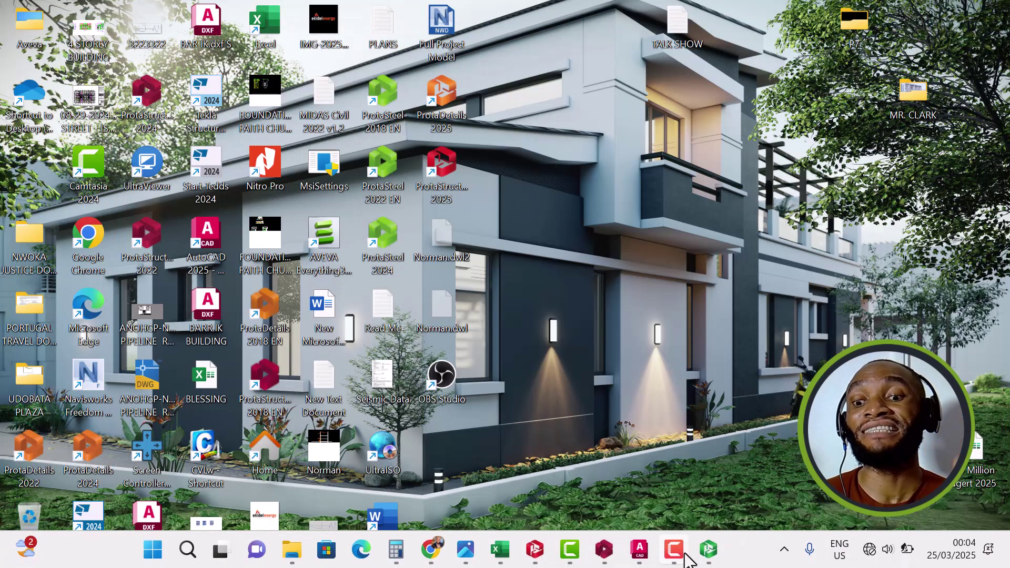
pyautogui.moveTo(606, 560)
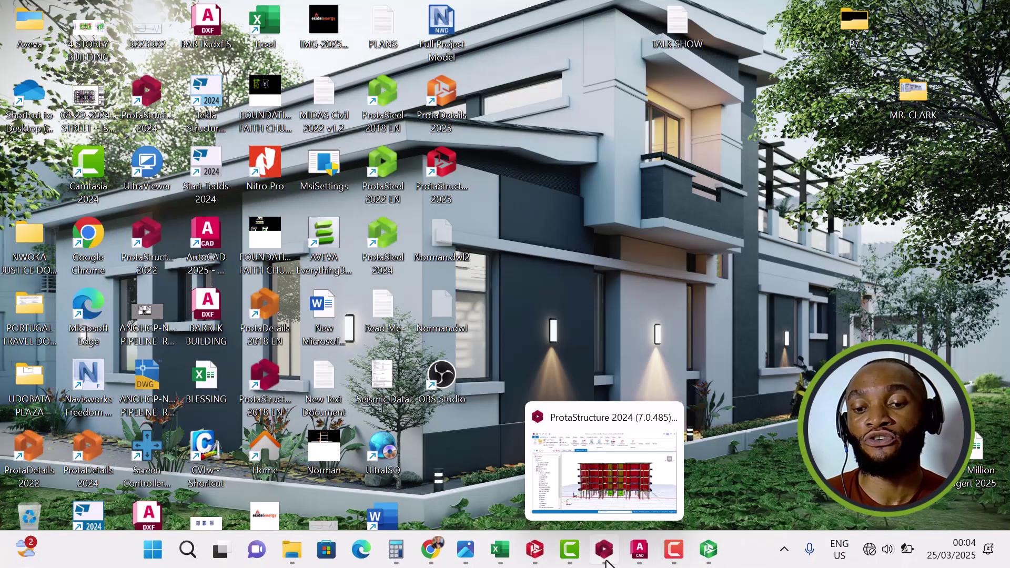
pyautogui.click(606, 561)
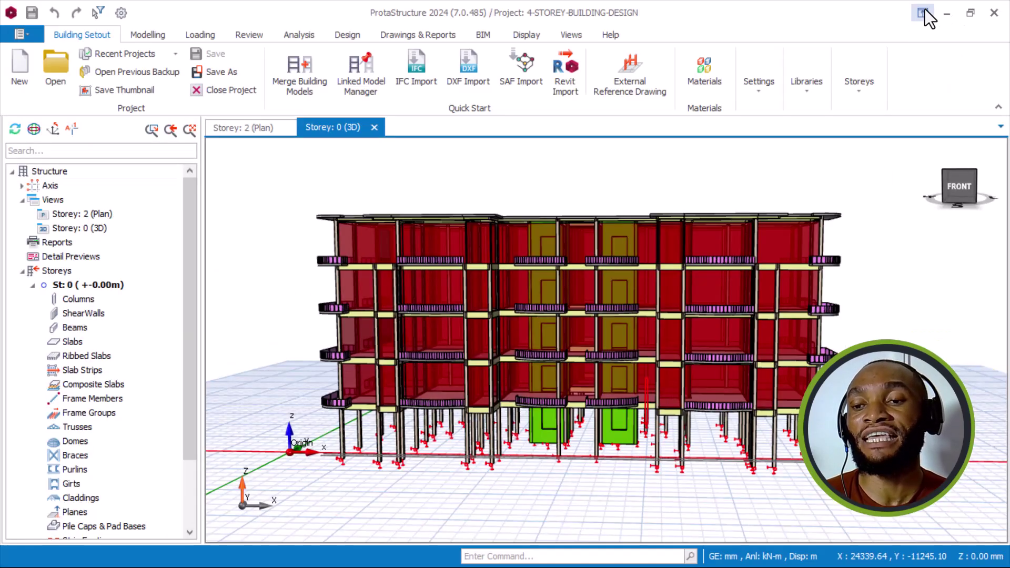
pyautogui.click(947, 12)
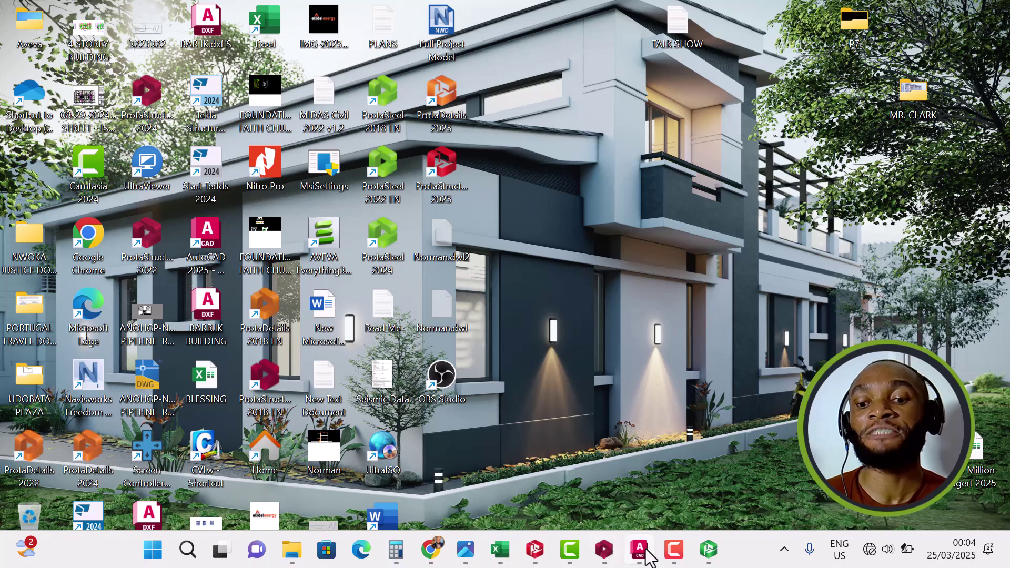
# - Switch to the WAREHOUSE-WITH-CRANE project in ProtaStructure 2025 and examine the castellated rafters in the 3D model
pyautogui.click(536, 552)
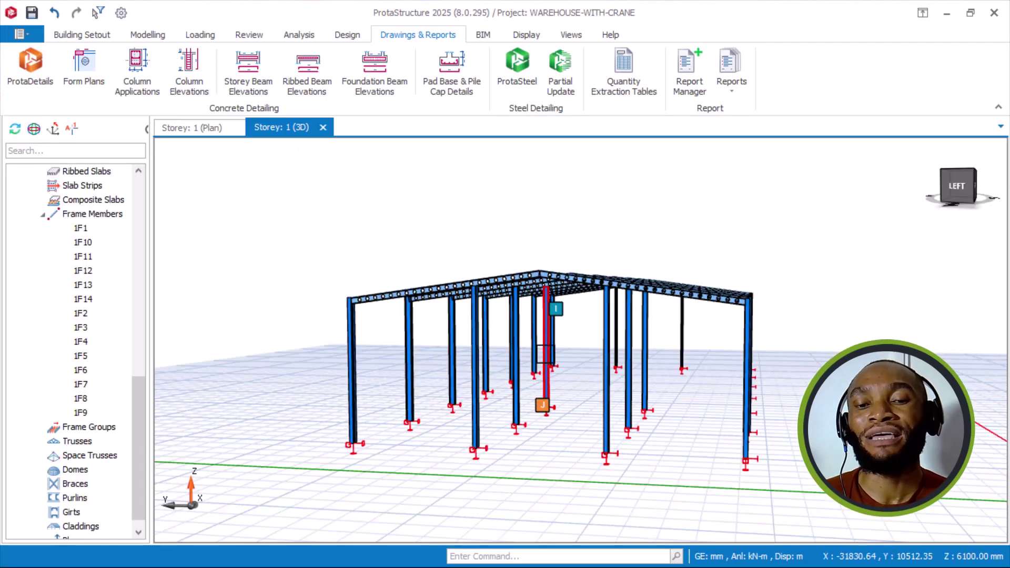
pyautogui.moveTo(547, 298)
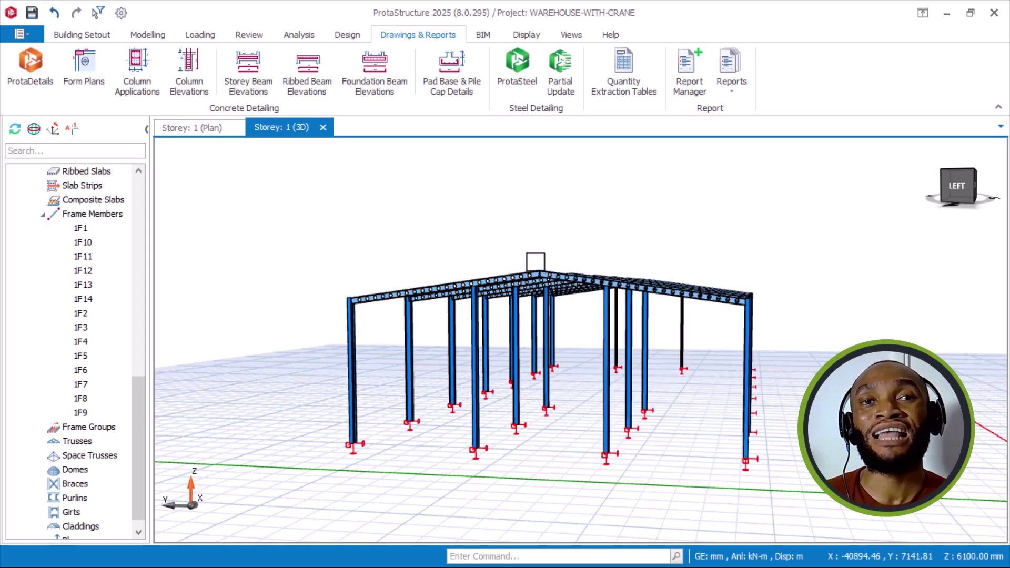
pyautogui.scroll(2, 539, 251)
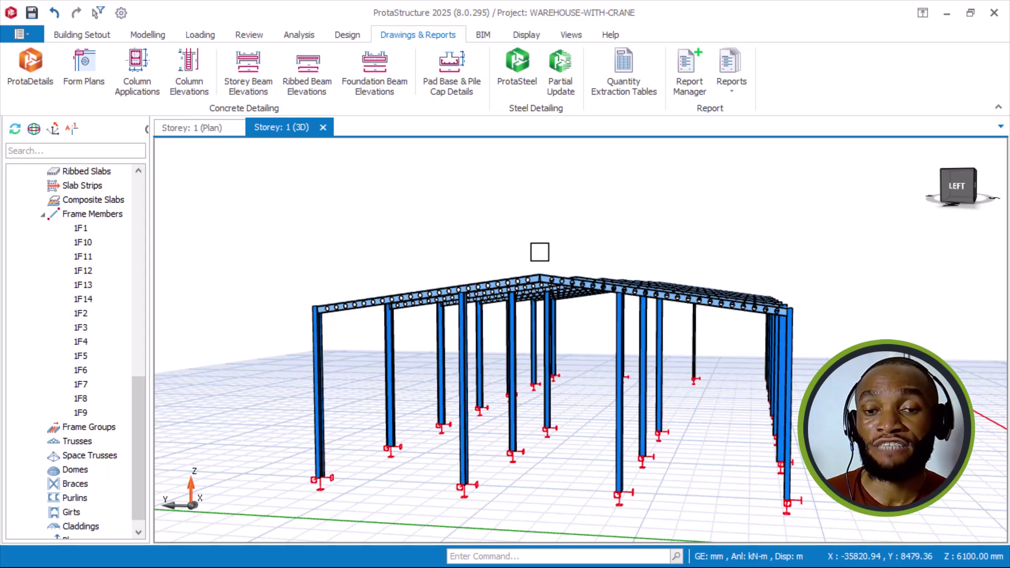
pyautogui.scroll(2, 540, 254)
pyautogui.moveTo(534, 278)
pyautogui.mouseDown(button='middle')
pyautogui.moveTo(614, 277)
pyautogui.moveTo(453, 284)
pyautogui.moveTo(473, 280)
pyautogui.mouseUp(button='middle')
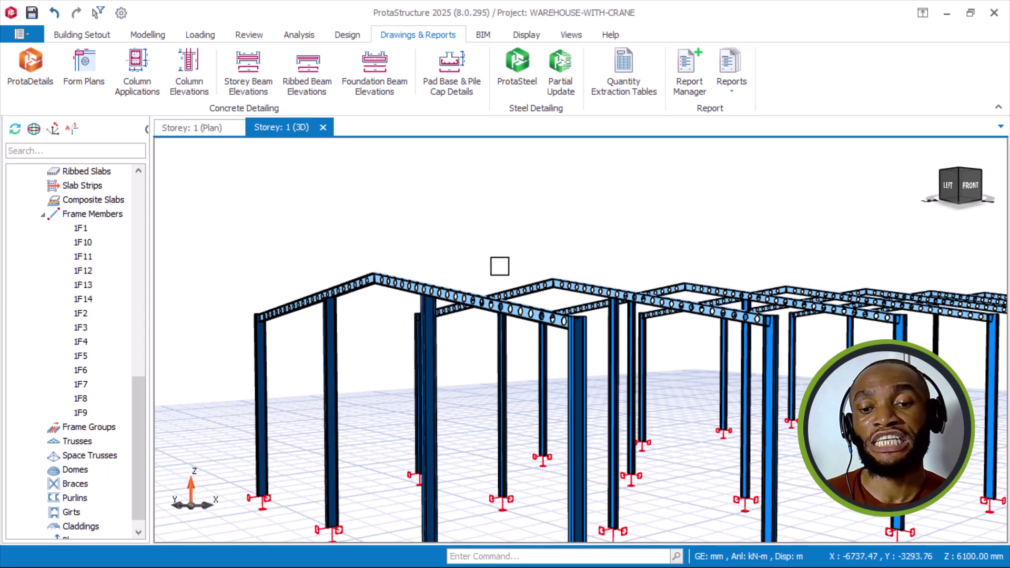
pyautogui.scroll(-2, 489, 293)
pyautogui.moveTo(506, 283)
pyautogui.mouseDown(button='middle')
pyautogui.moveTo(463, 264)
pyautogui.moveTo(491, 271)
pyautogui.moveTo(491, 279)
pyautogui.moveTo(467, 266)
pyautogui.moveTo(466, 278)
pyautogui.mouseUp(button='middle')
pyautogui.scroll(2, 507, 259)
pyautogui.scroll(1, 507, 258)
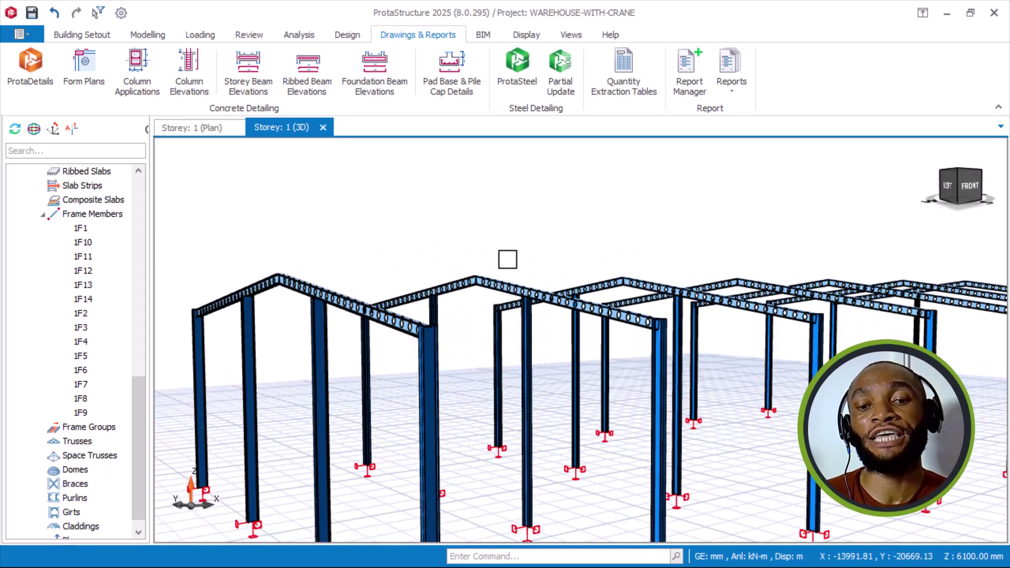